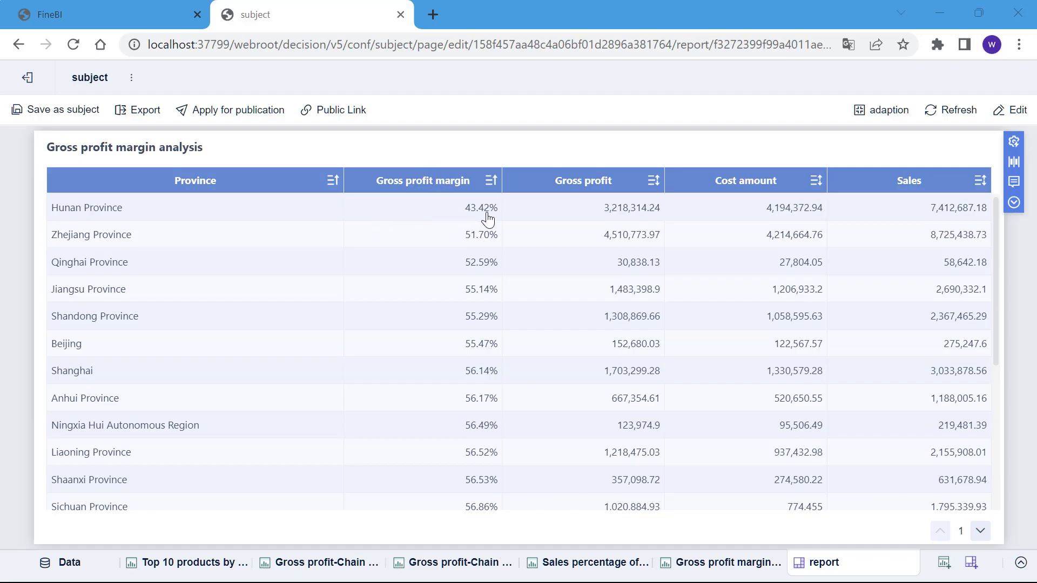
# Drill the margin table from Hunan Province to Changsha City's stores, then down to a store's products.
pyautogui.moveTo(487, 218)
pyautogui.click(332, 211)
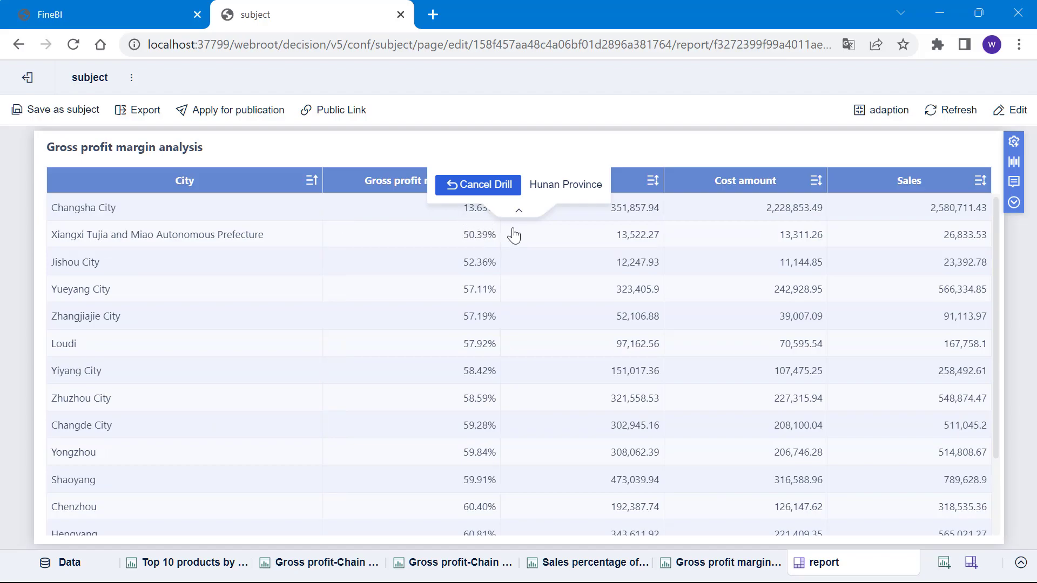
pyautogui.click(517, 212)
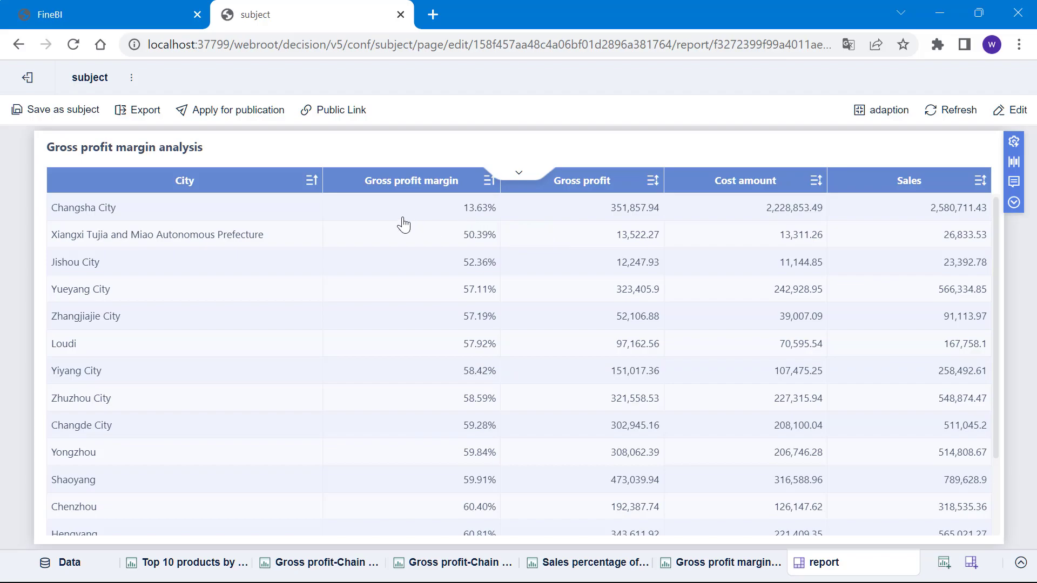
pyautogui.click(310, 213)
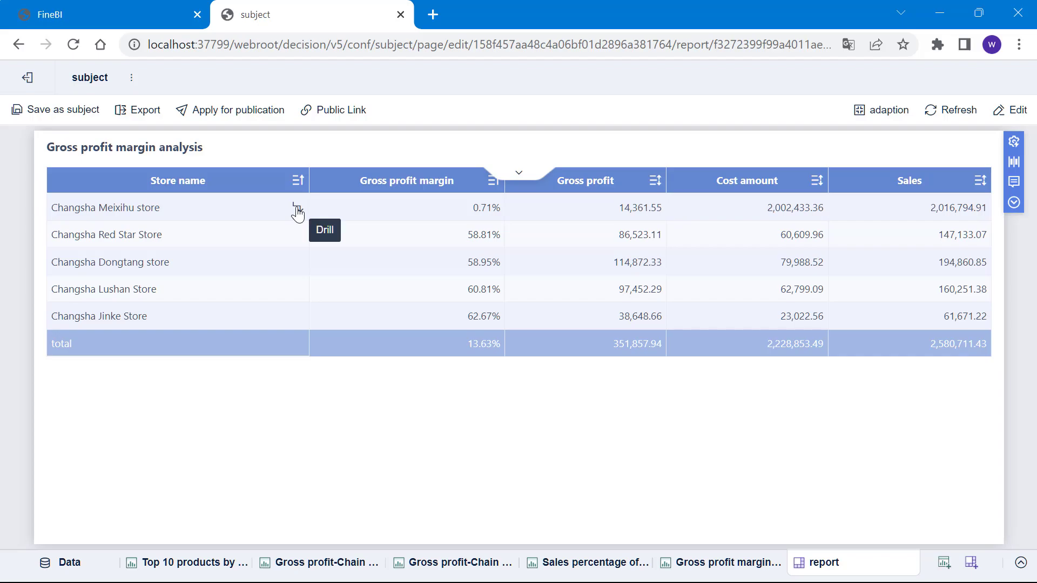
pyautogui.click(297, 209)
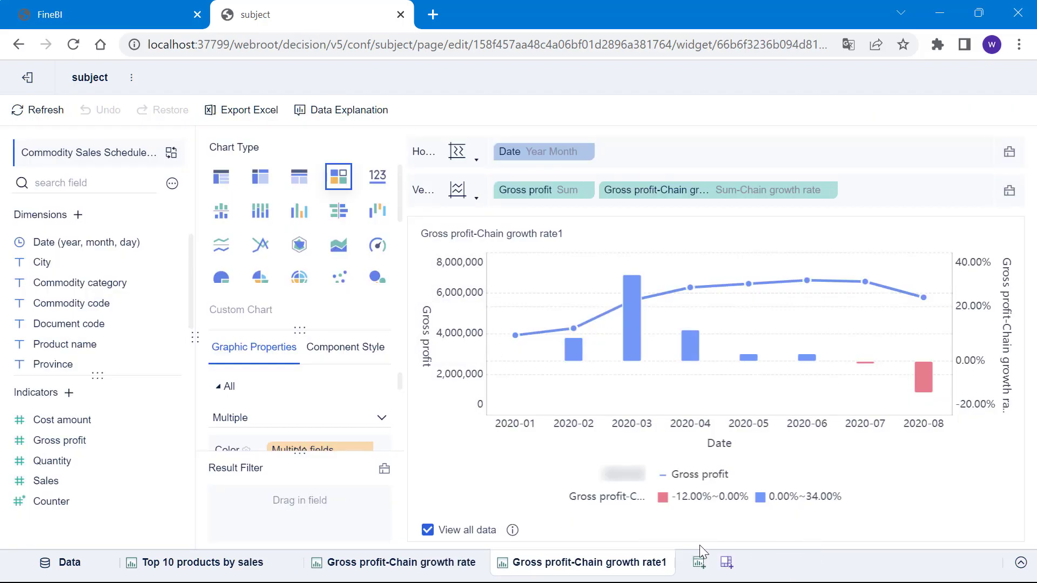
# Add a new component based on the Commodity Sales Schedule dataset, accepting the field matching.
pyautogui.click(699, 563)
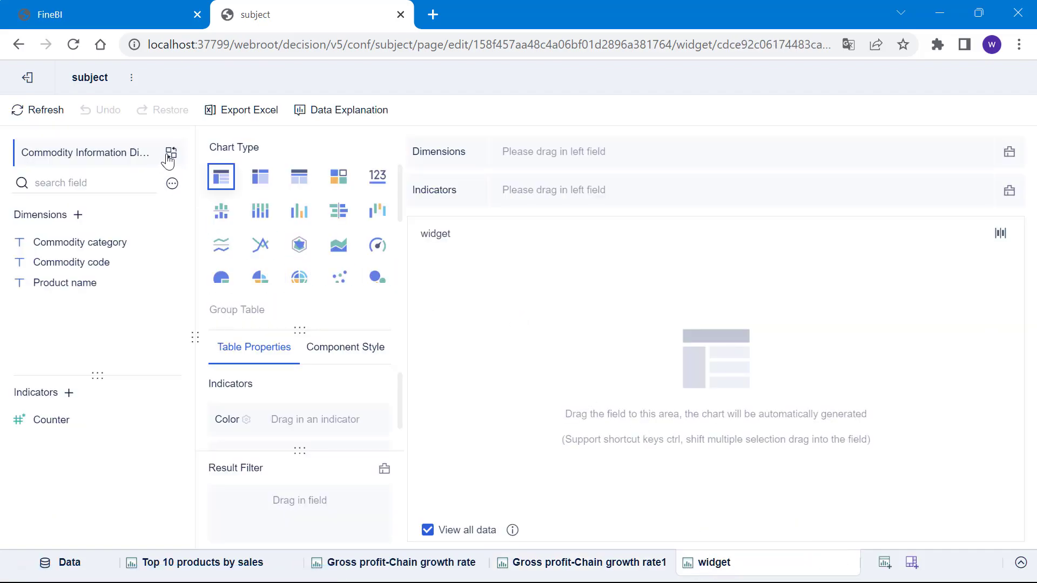
pyautogui.click(171, 153)
pyautogui.click(238, 252)
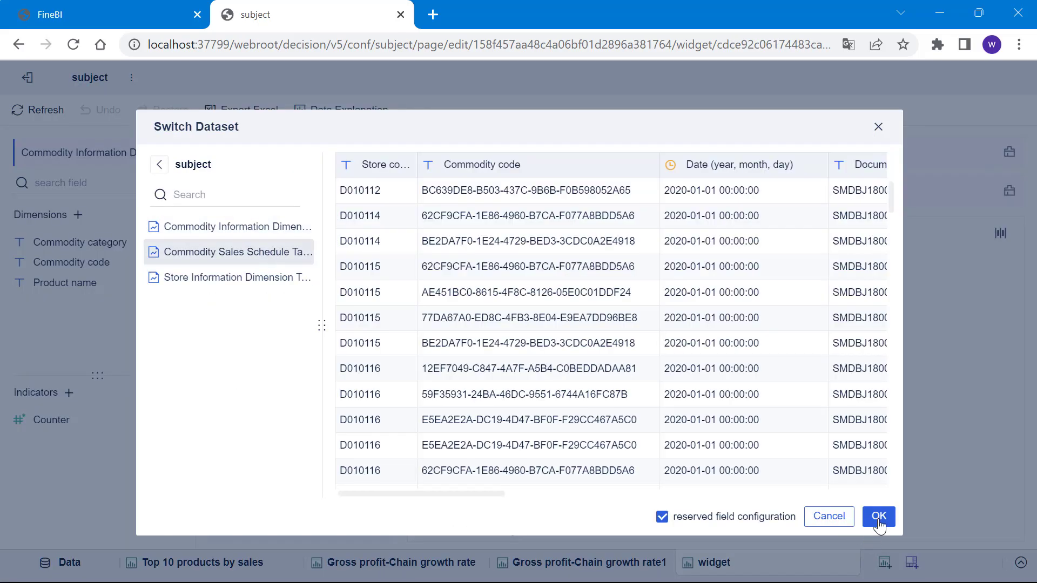
pyautogui.click(878, 518)
pyautogui.click(878, 521)
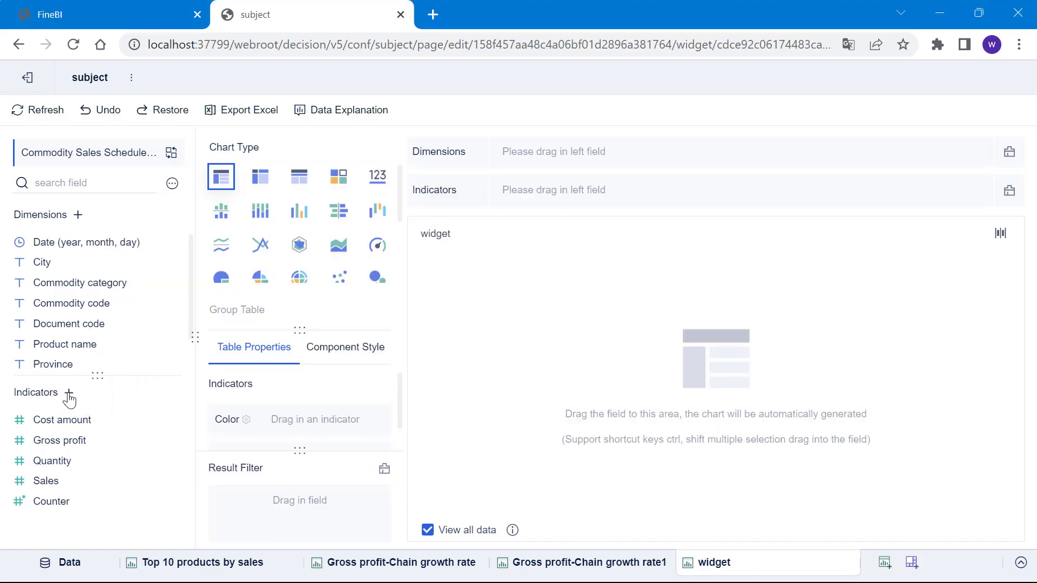
# Create a calculated indicator with formula SUM_AGG(Gross profit)/SUM_AGG(Sales).
pyautogui.click(69, 393)
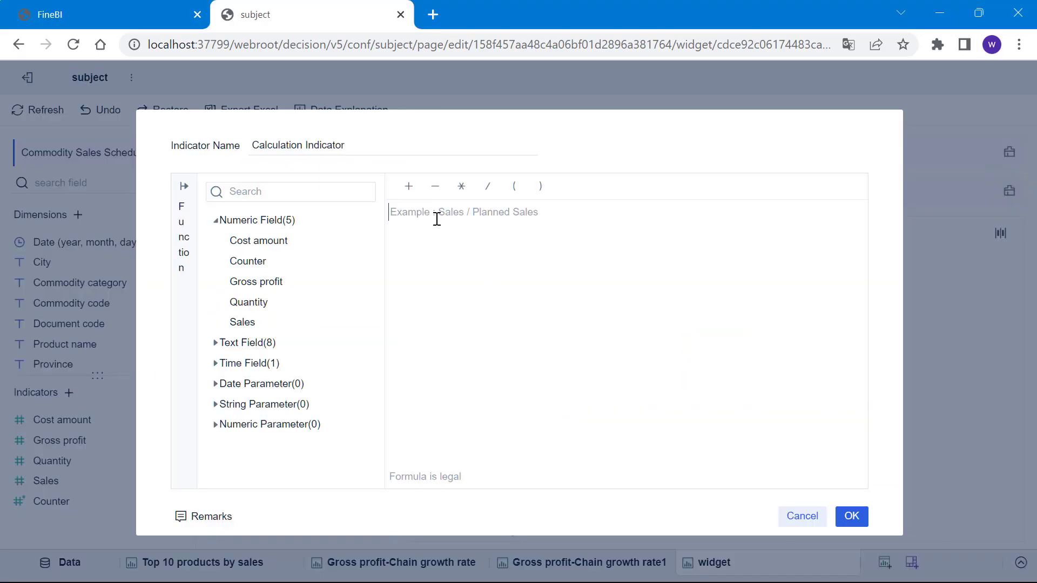
pyautogui.click(437, 218)
pyautogui.write('suma')
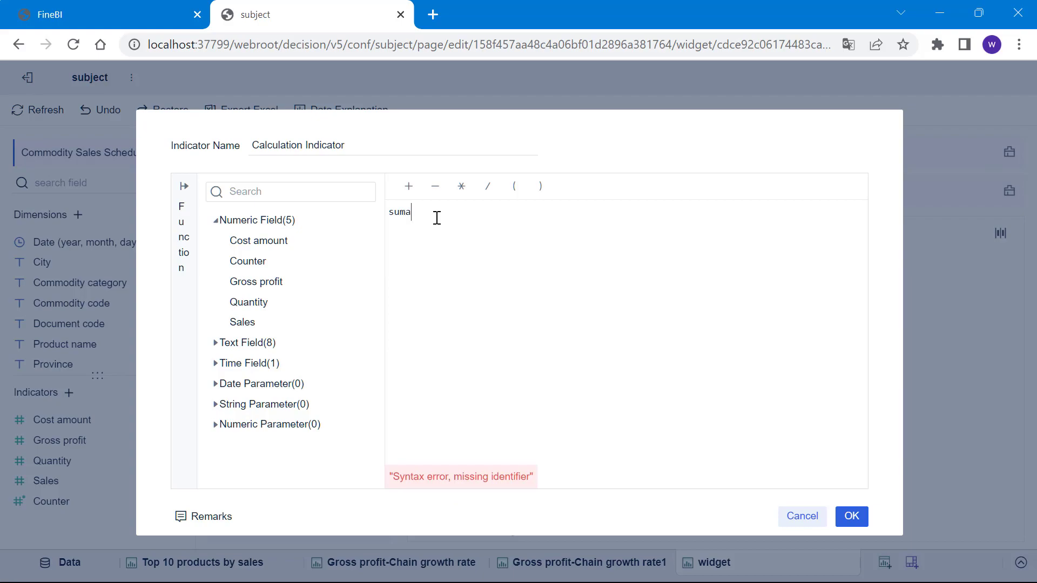
pyautogui.press('Return')
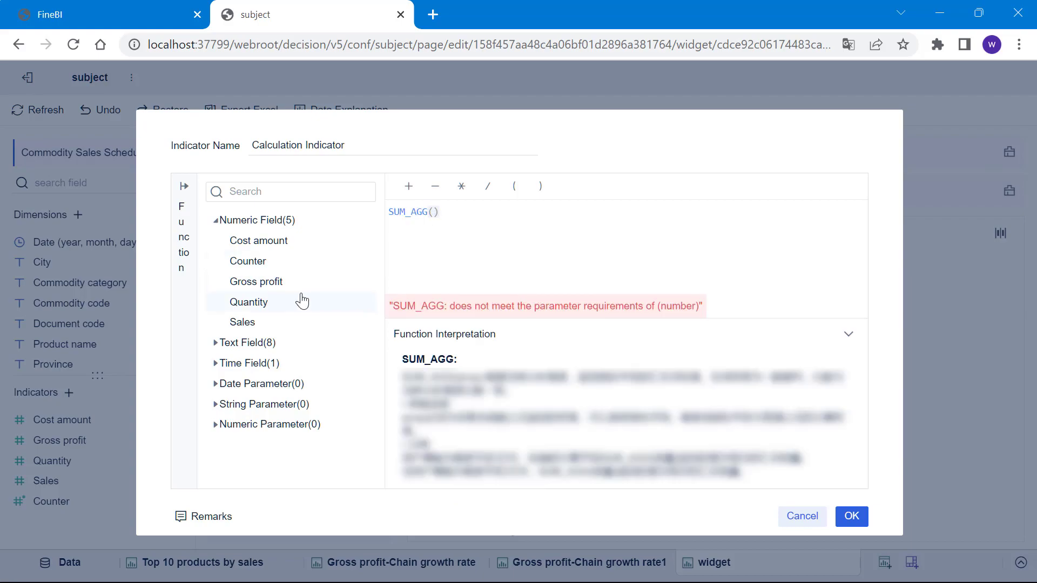
pyautogui.click(326, 276)
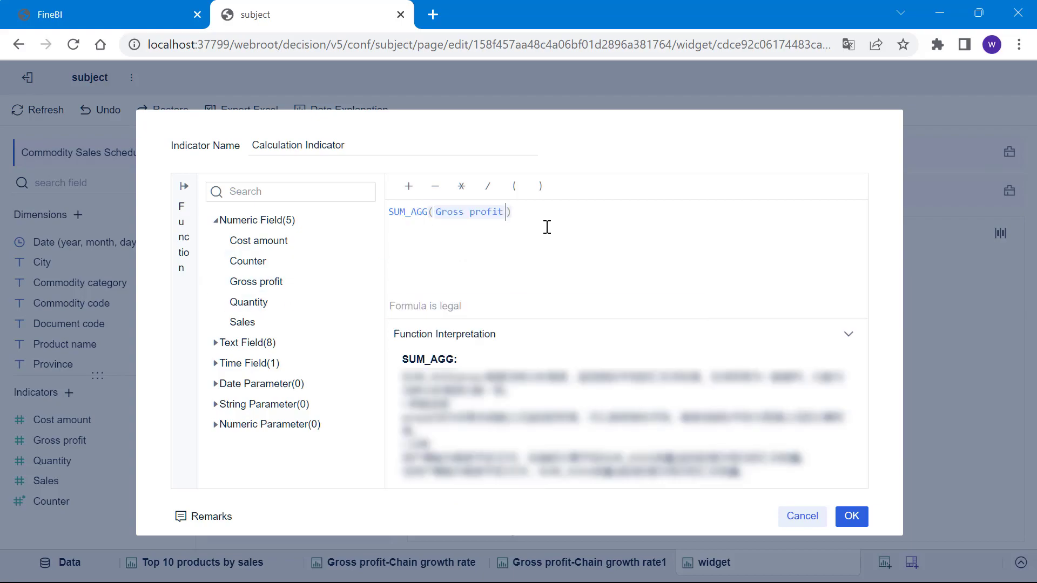
pyautogui.click(488, 187)
pyautogui.write('sum')
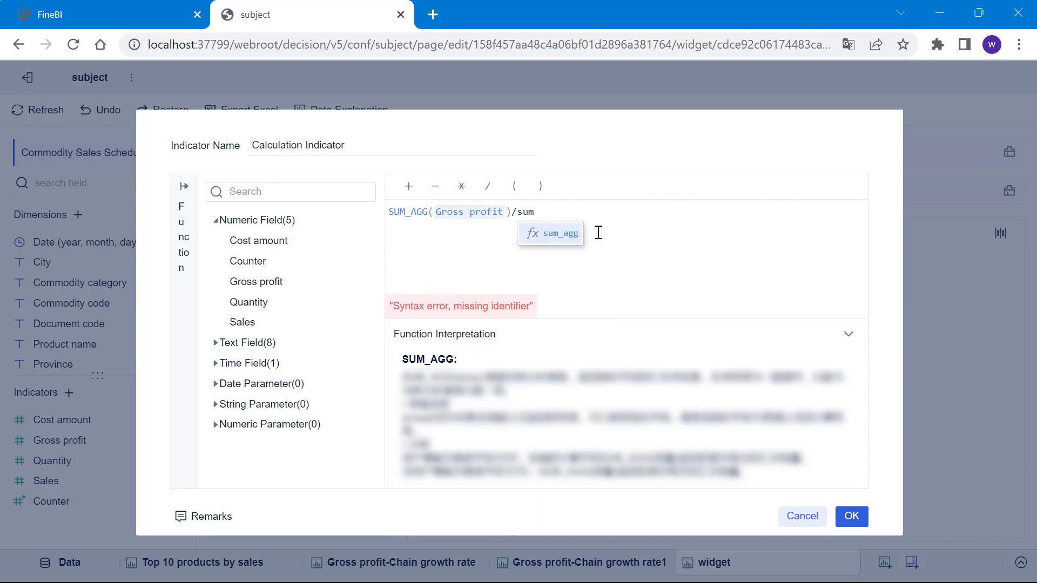
pyautogui.press('Return')
pyautogui.click(346, 324)
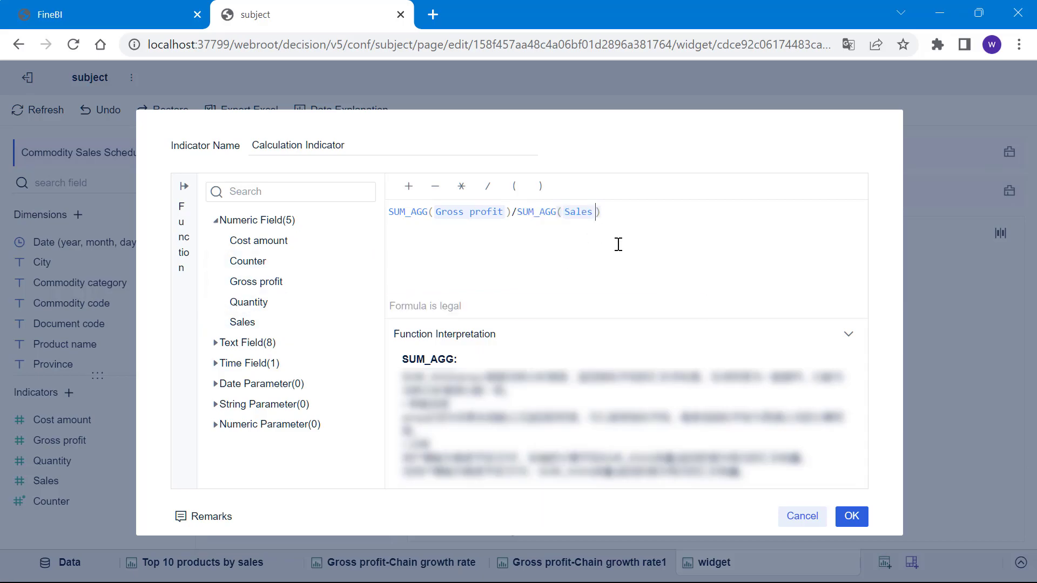
pyautogui.click(828, 330)
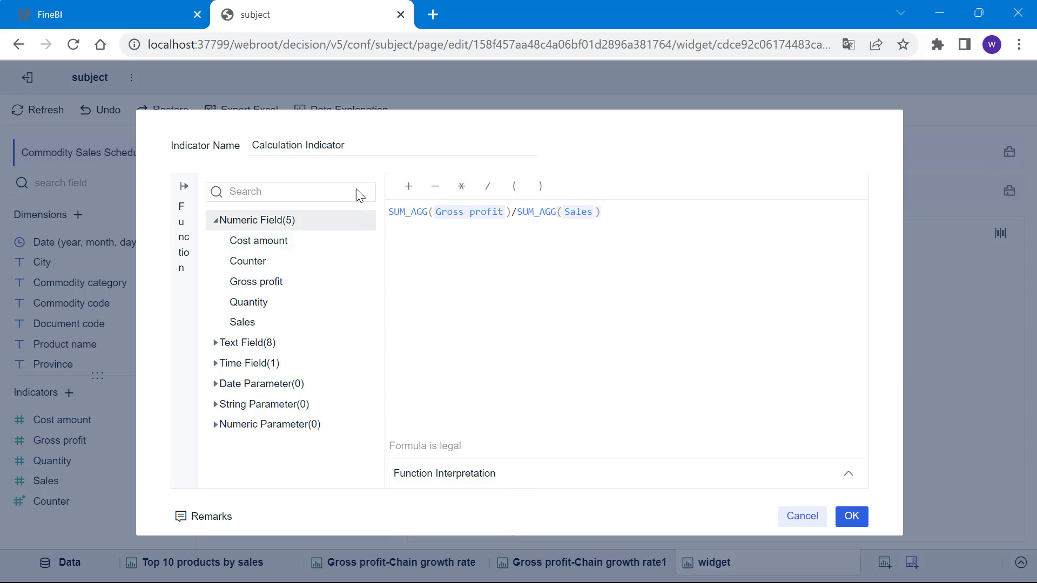
# Replace the default indicator name with 'Gross profit margin'.
pyautogui.click(375, 144)
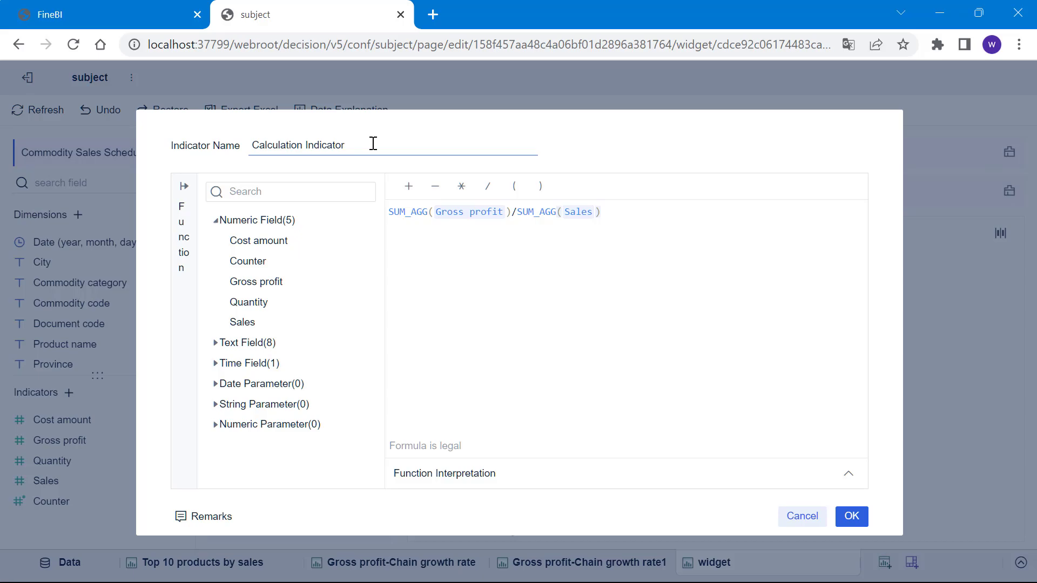
pyautogui.hotkey('ctrl', 'shift', 'Left')
pyautogui.hotkey('ctrl', 'shift', 'Left')
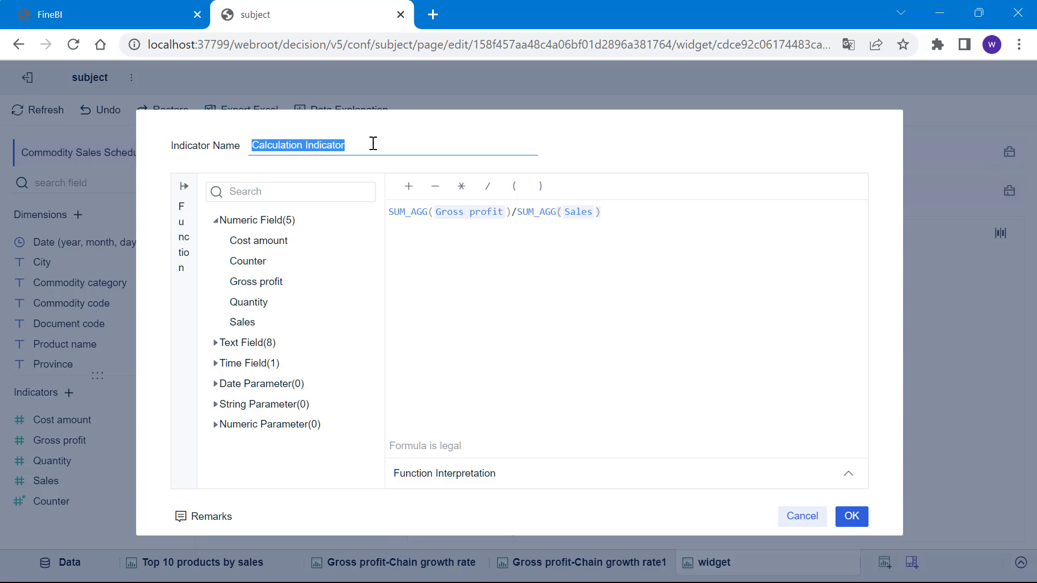
pyautogui.write('G')
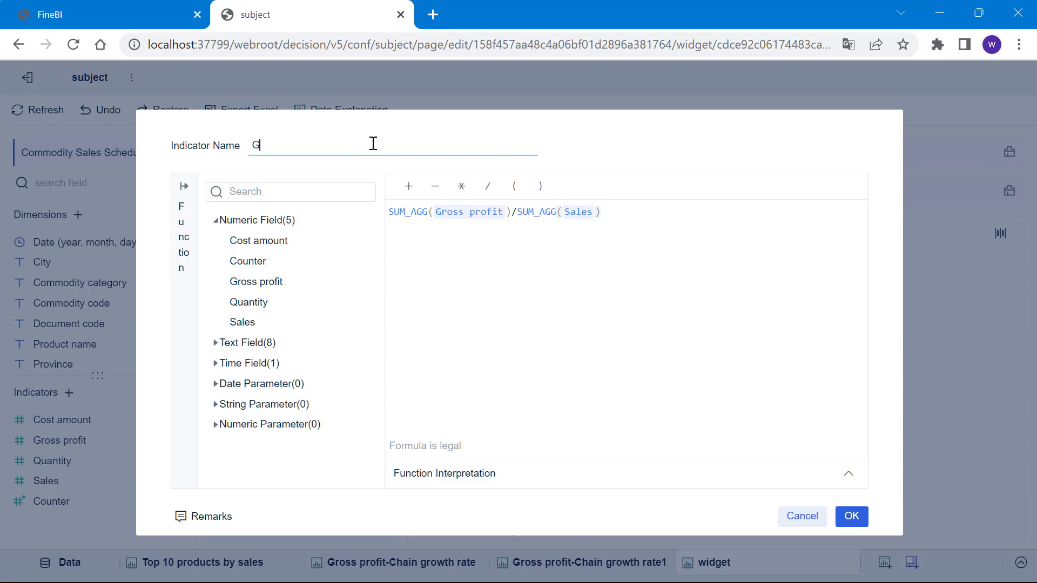
pyautogui.write('ross p')
pyautogui.write('roft')
pyautogui.write('t marg')
pyautogui.write('in')
# Save the Gross profit margin indicator.
pyautogui.click(852, 516)
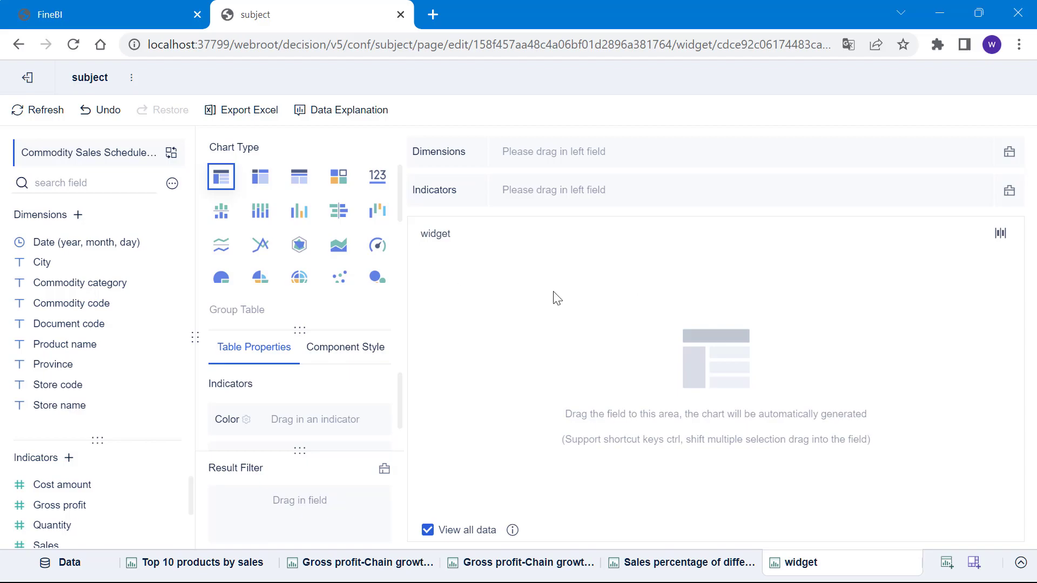
pyautogui.click(174, 367)
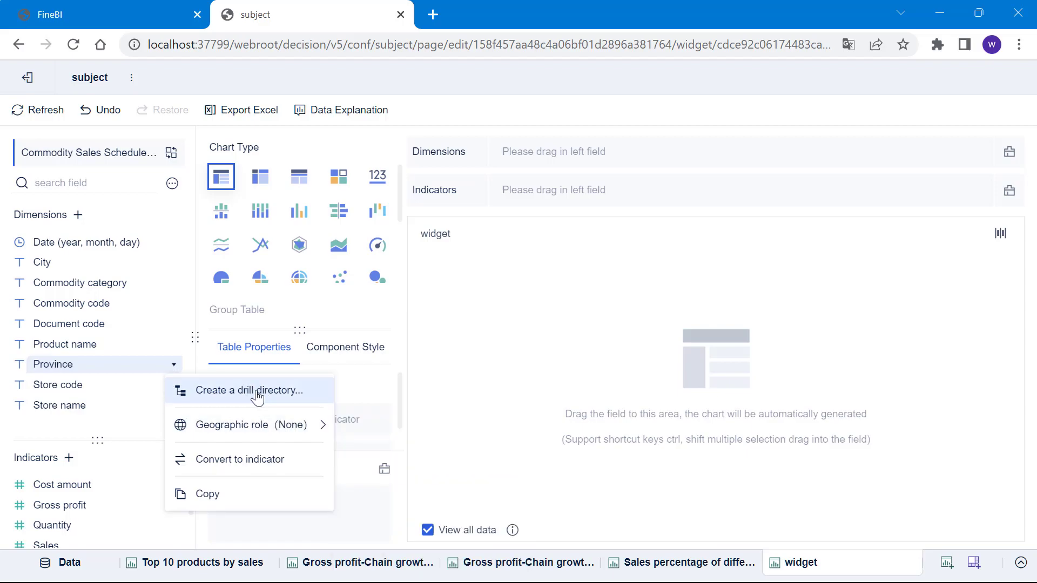
pyautogui.click(171, 366)
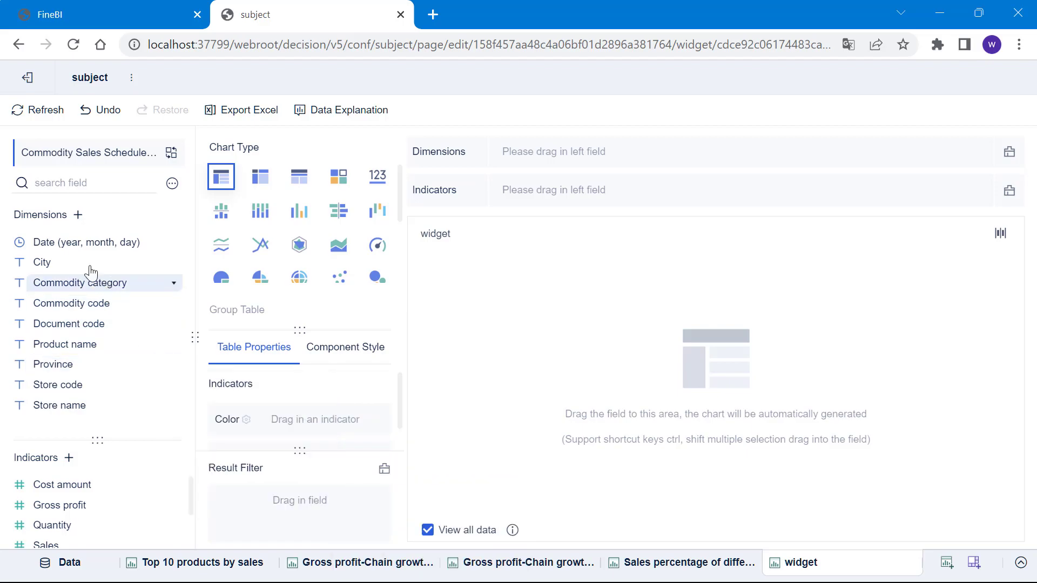
# Build a Province,City drill directory with Store name and Product name as lower levels.
pyautogui.moveTo(81, 263); pyautogui.dragTo(83, 366)
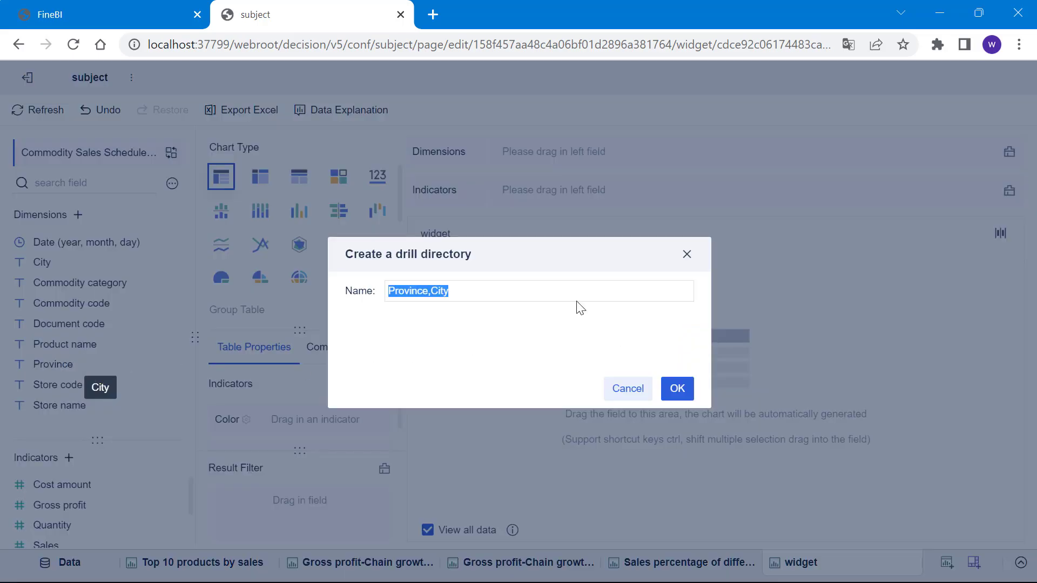
pyautogui.click(562, 295)
pyautogui.click(678, 391)
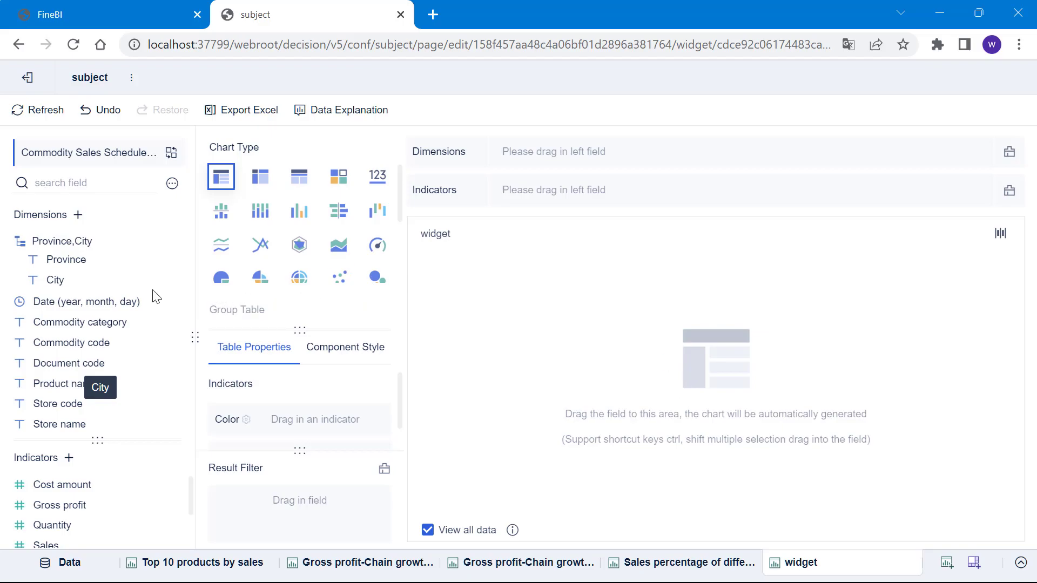
pyautogui.moveTo(95, 431); pyautogui.dragTo(103, 296)
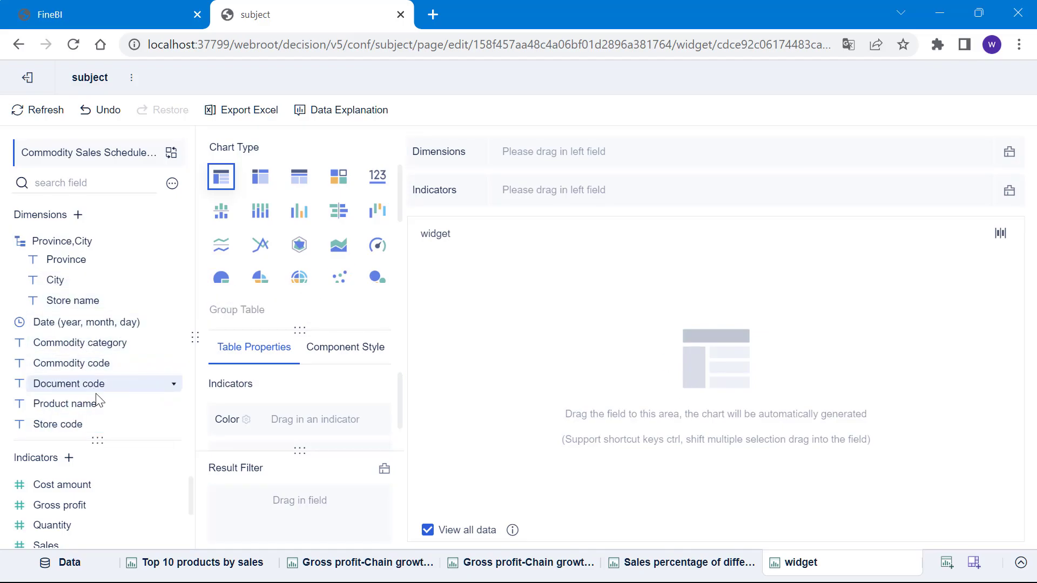
pyautogui.moveTo(98, 404); pyautogui.dragTo(105, 318)
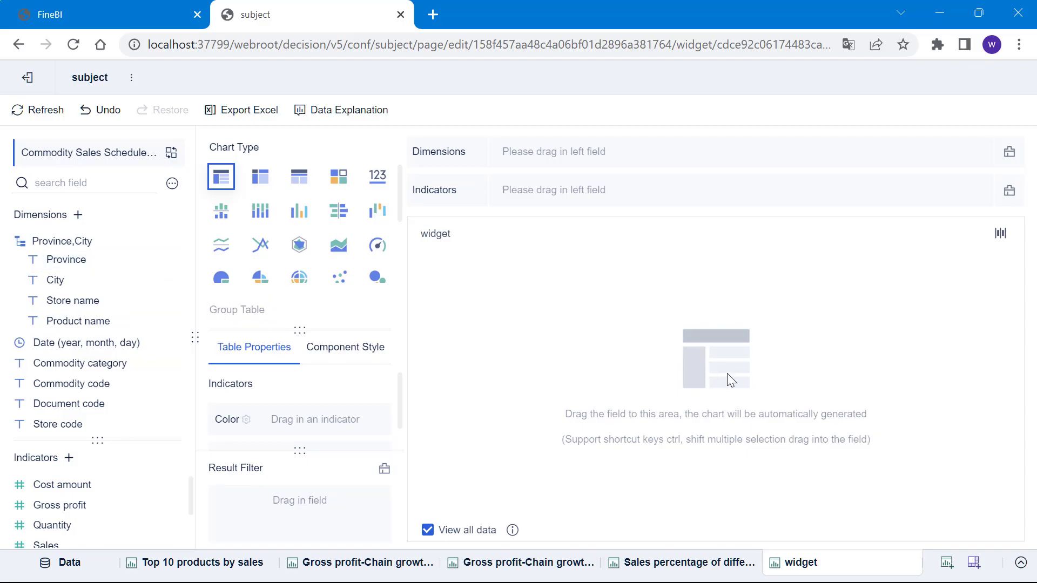
# Build a table with Province,City as the dimension and Gross profit margin, Gross profit, Cost amount, Sales indicators.
pyautogui.moveTo(88, 243); pyautogui.dragTo(552, 171)
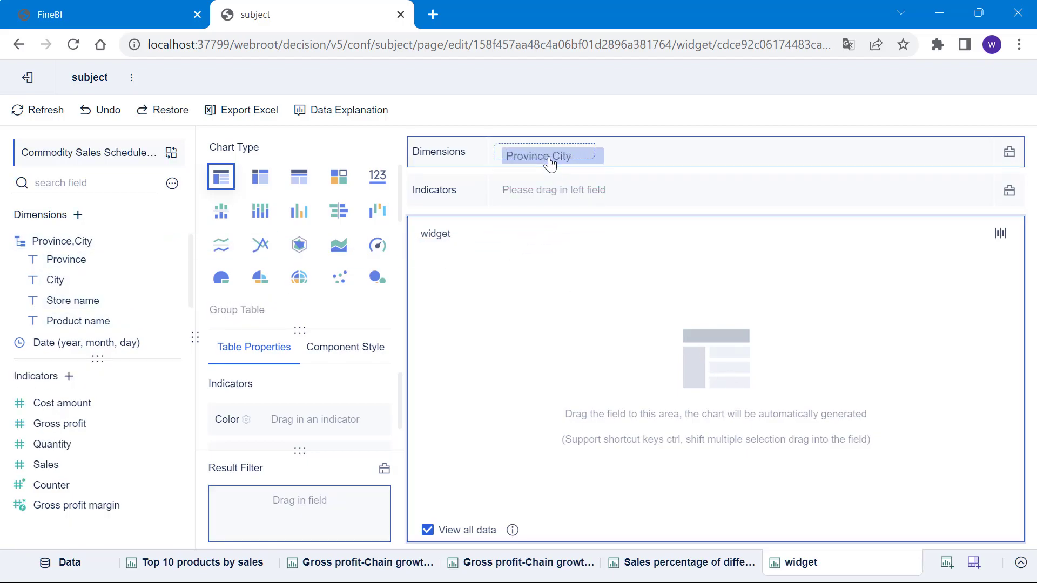
pyautogui.moveTo(550, 163); pyautogui.dragTo(550, 159)
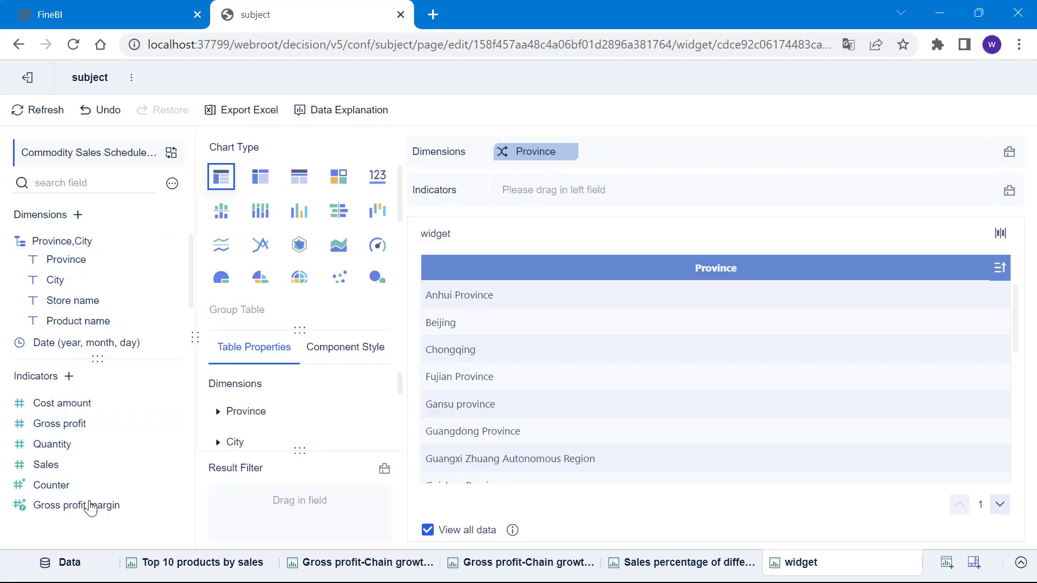
pyautogui.moveTo(90, 508); pyautogui.dragTo(540, 190)
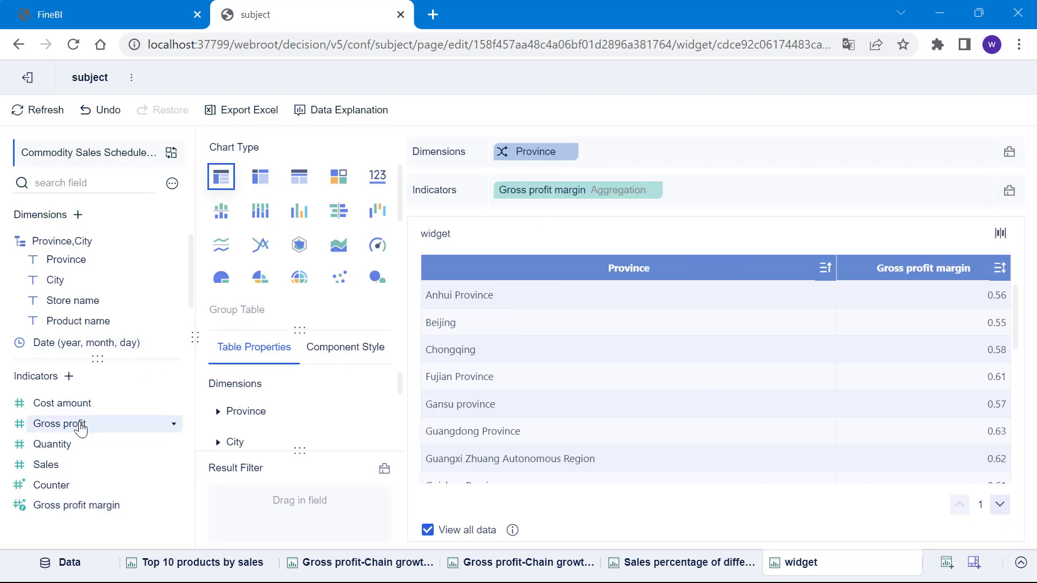
pyautogui.moveTo(81, 427); pyautogui.dragTo(686, 191)
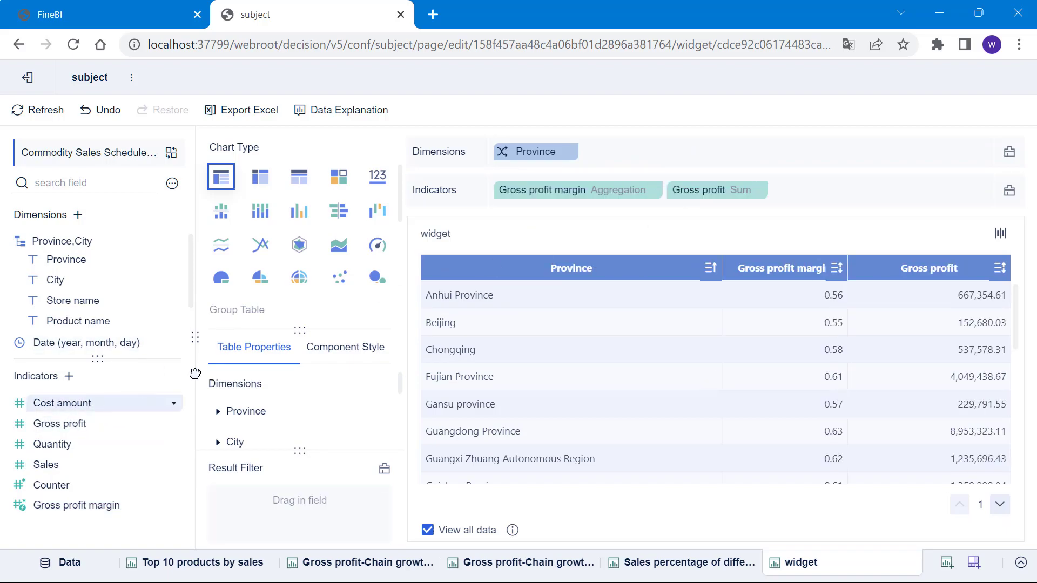
pyautogui.moveTo(173, 403); pyautogui.dragTo(777, 190)
pyautogui.moveTo(45, 465); pyautogui.dragTo(913, 192)
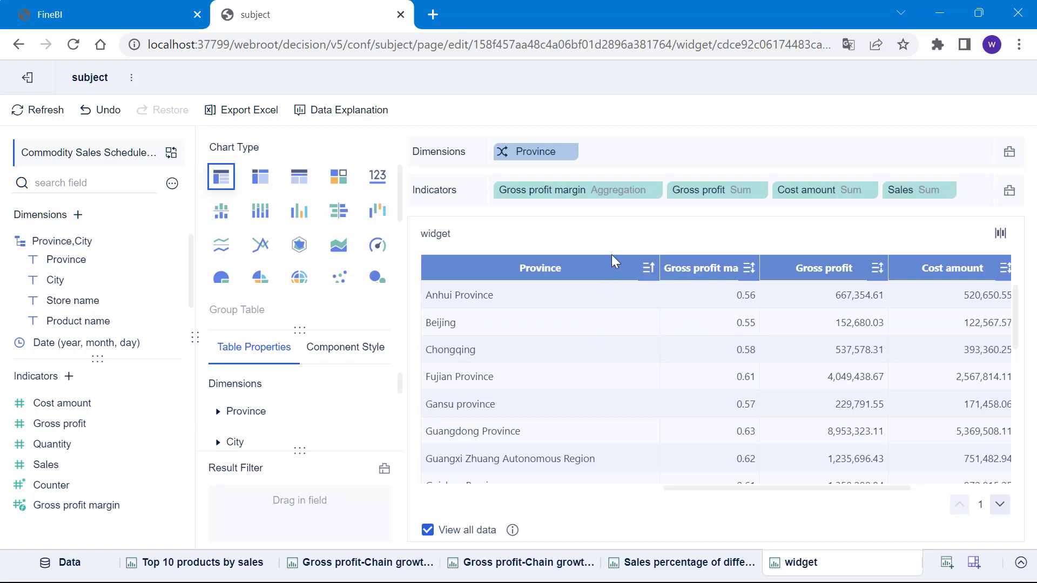
# Format Gross profit margin as a two-decimal percentage, e.g. 56.17%.
pyautogui.click(654, 191)
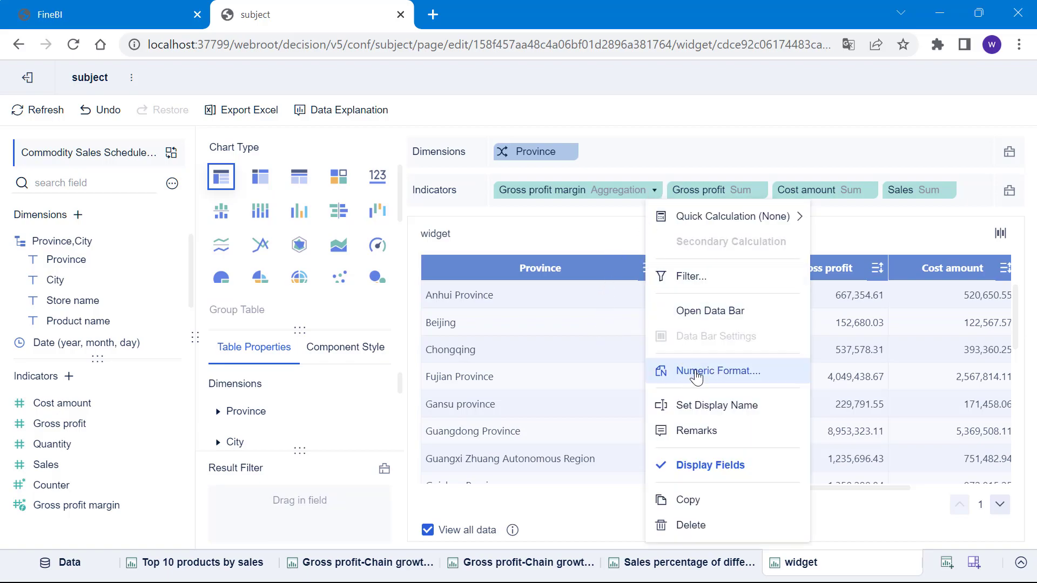
pyautogui.click(694, 378)
pyautogui.click(613, 178)
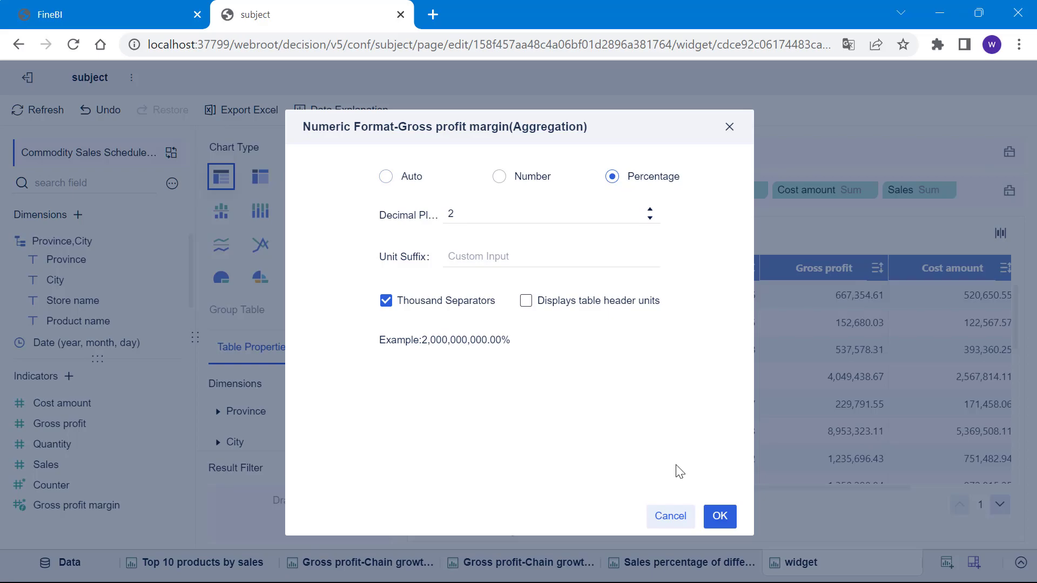
pyautogui.click(720, 516)
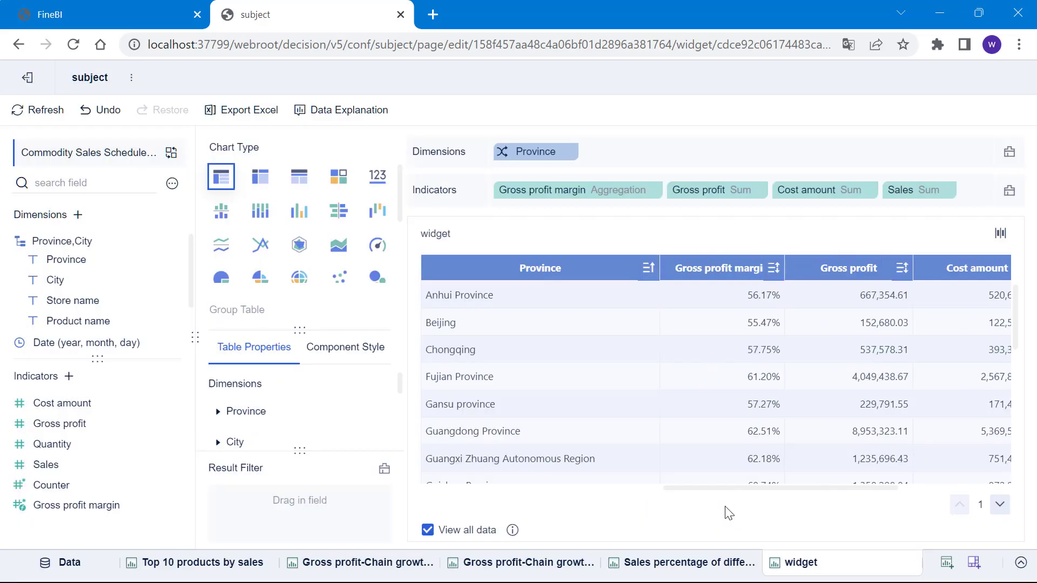
# Sort by Gross profit margin ascending and drill Hunan, Changsha, then Changsha Meixihu store to products.
pyautogui.click(773, 269)
pyautogui.click(821, 296)
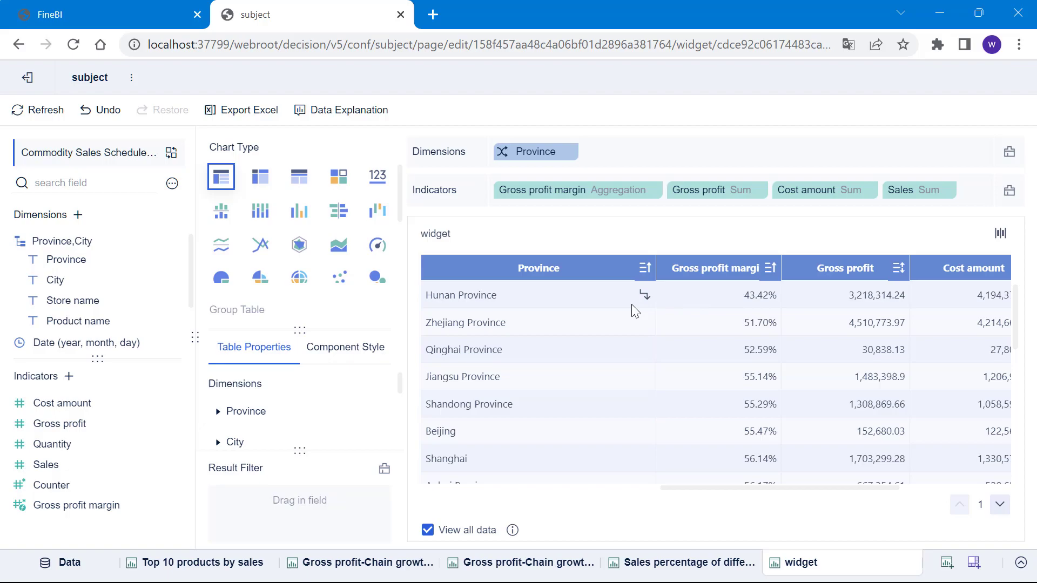
pyautogui.click(646, 295)
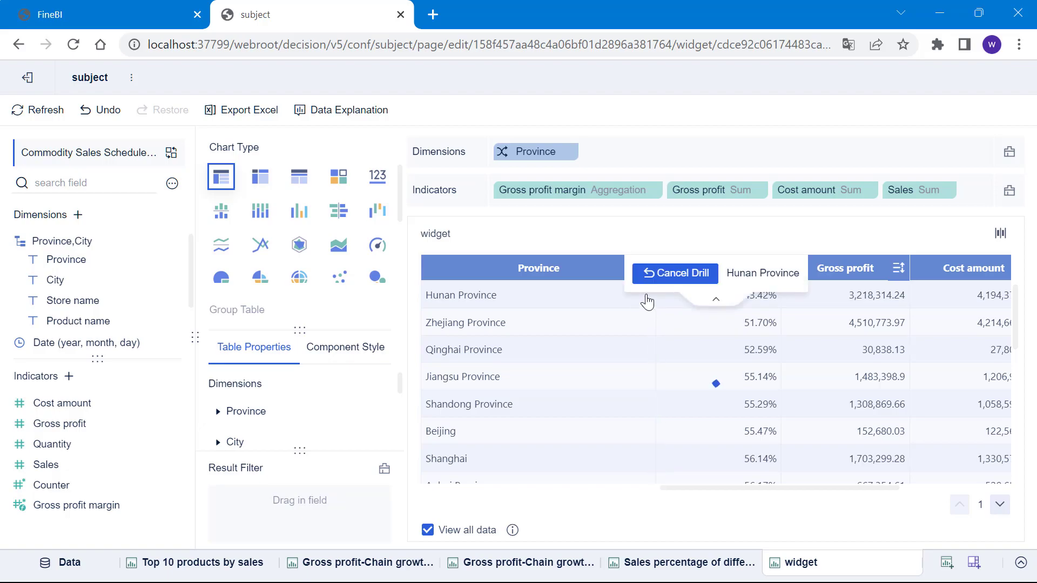
pyautogui.click(606, 296)
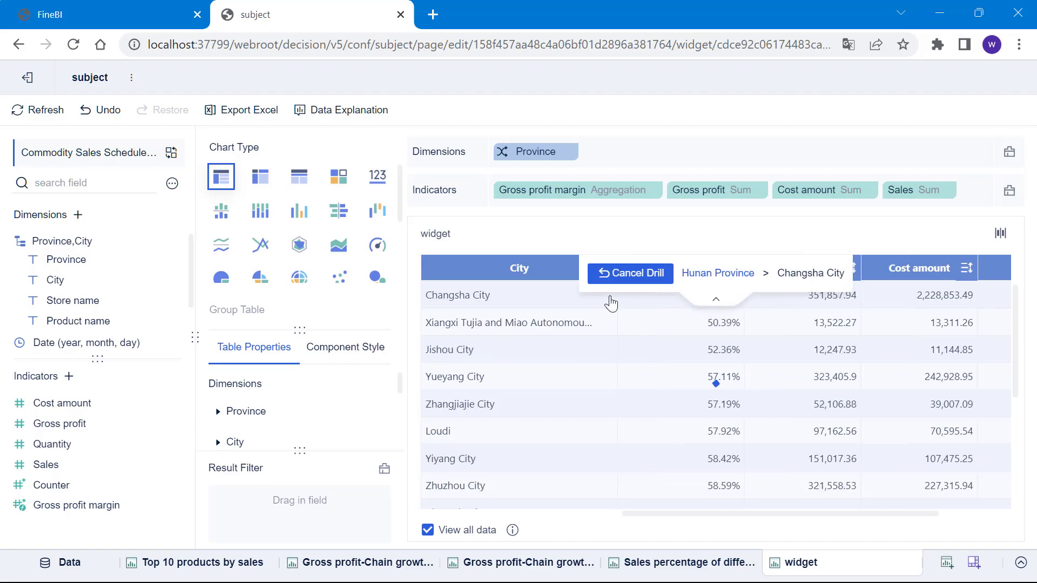
pyautogui.click(717, 300)
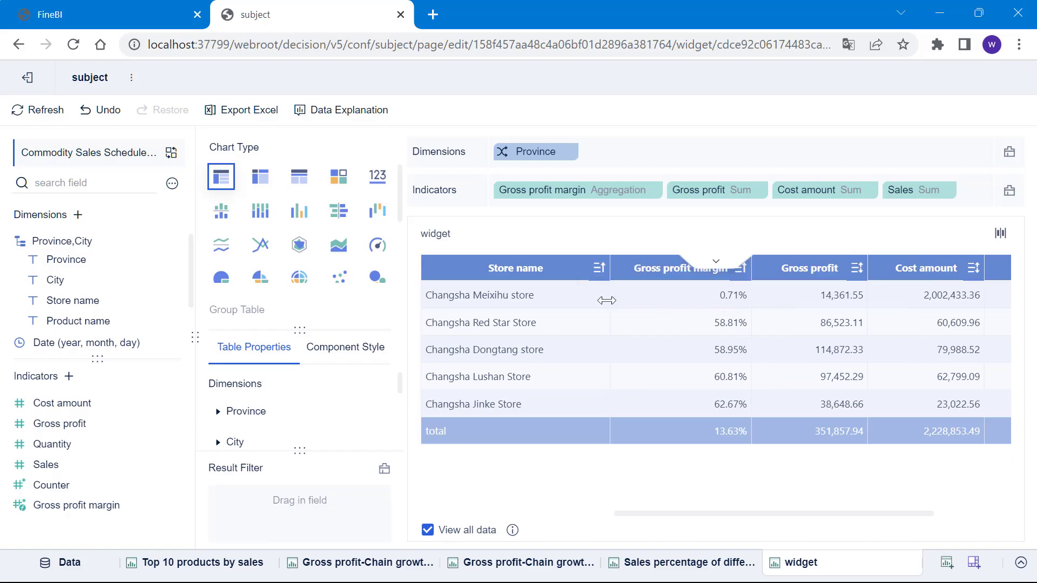
pyautogui.click(604, 299)
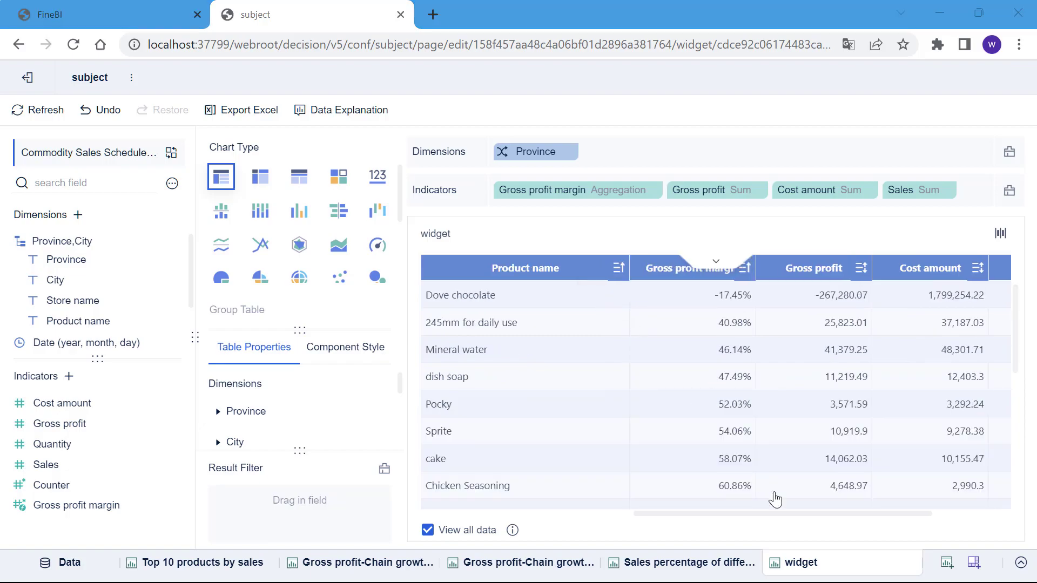
# Rename the table component to 'Gross profit margin analysis'.
pyautogui.doubleClick(819, 562)
pyautogui.write('Gross profit margin anals')
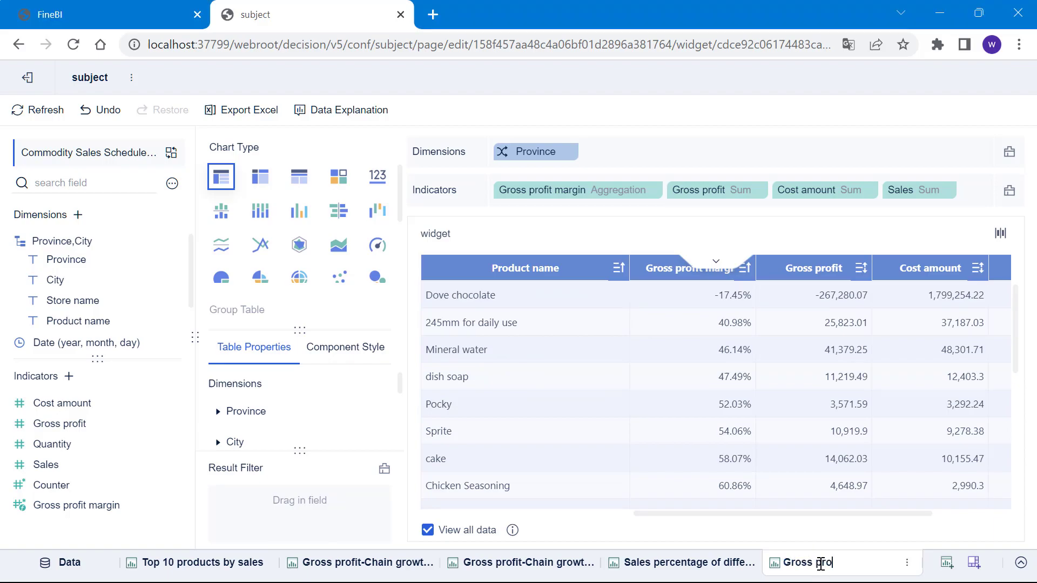
pyautogui.press('BackSpace')
pyautogui.write('ysis')
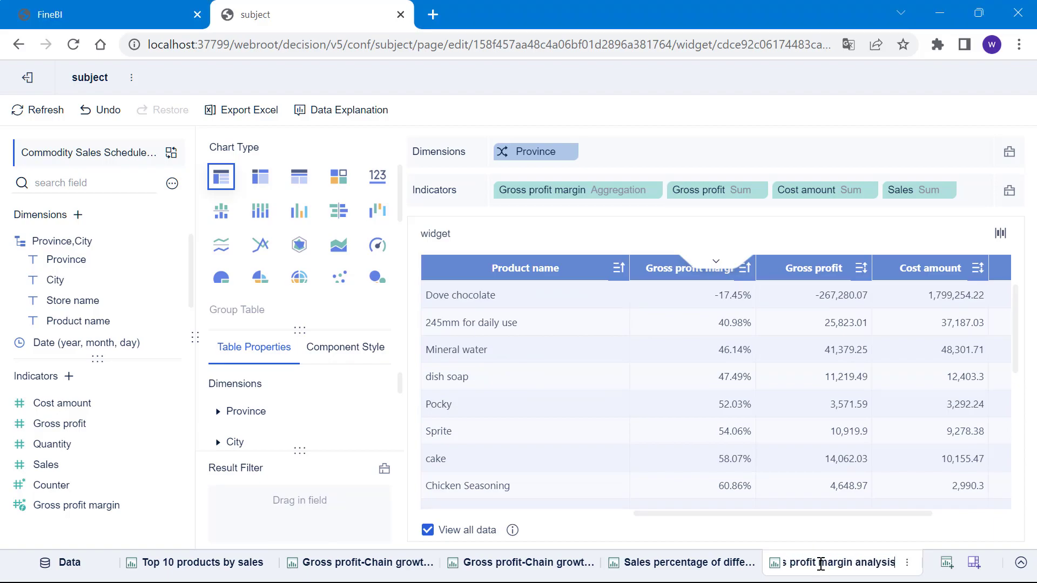
pyautogui.press('Return')
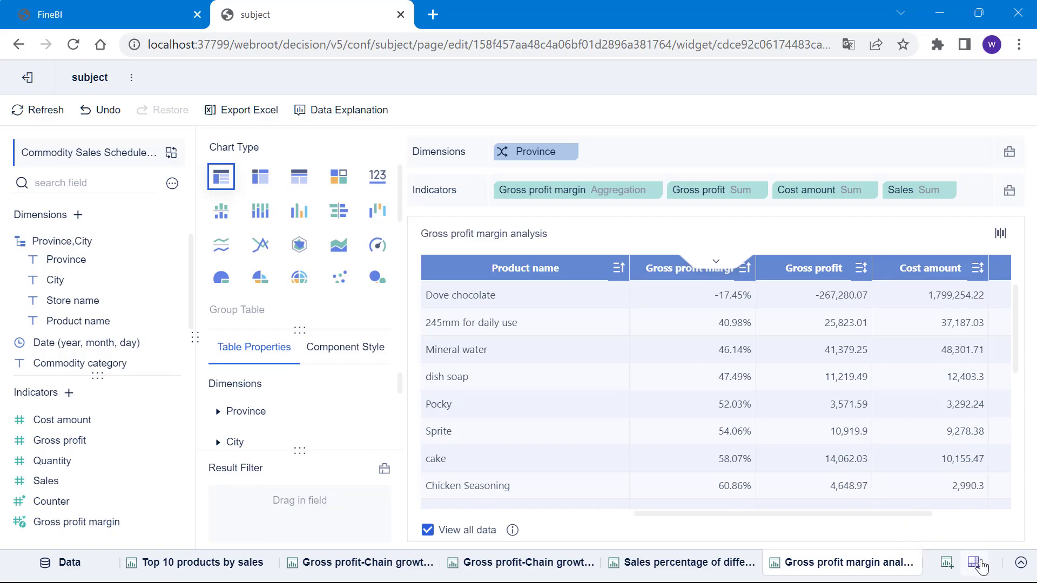
# Create a new dashboard holding all five components, then bring up the filter component list.
pyautogui.click(982, 567)
pyautogui.click(132, 220)
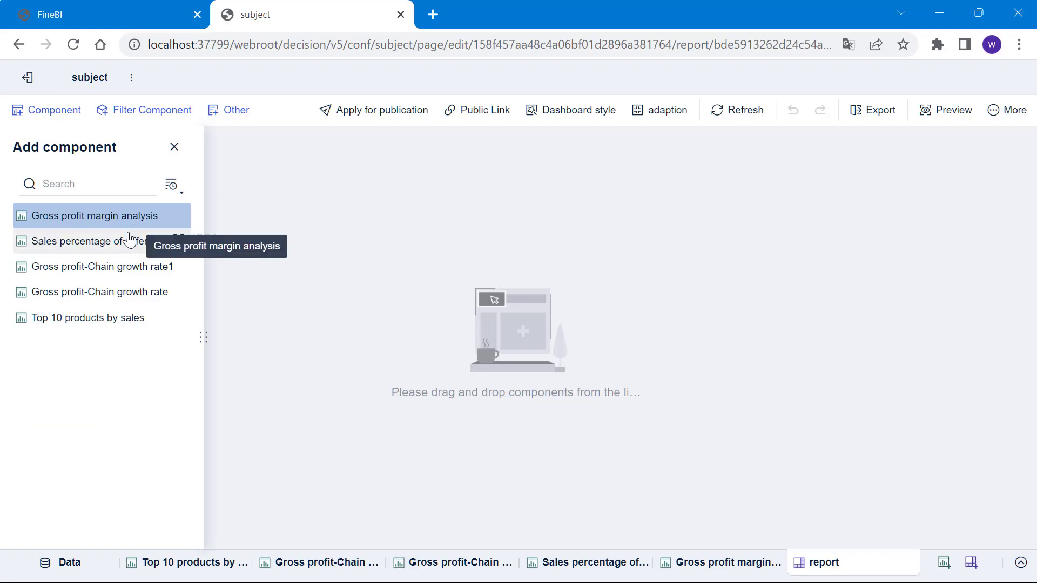
pyautogui.moveTo(126, 254); pyautogui.dragTo(123, 325)
pyautogui.moveTo(108, 264); pyautogui.dragTo(1, 220)
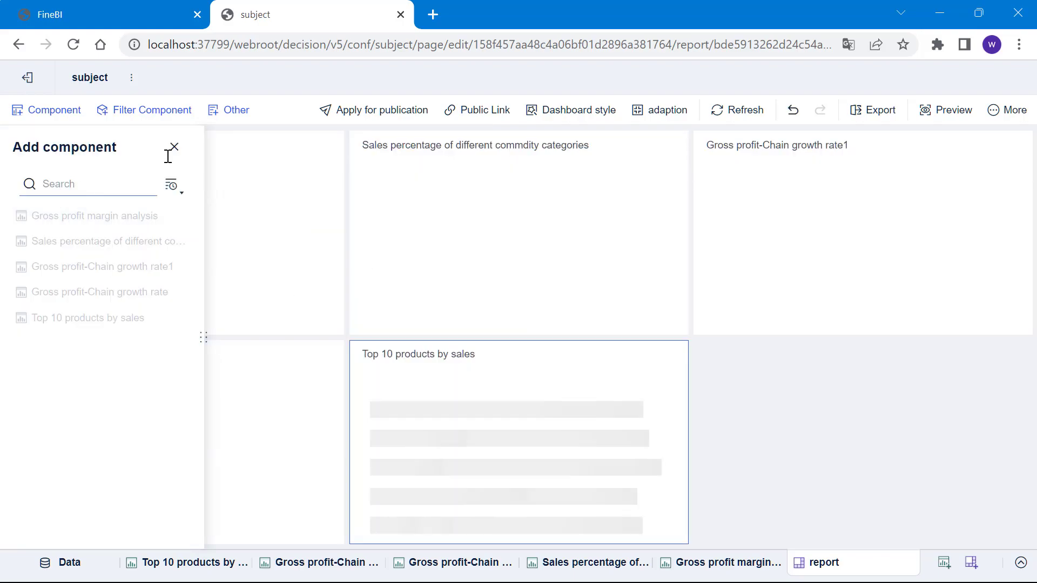
pyautogui.click(137, 115)
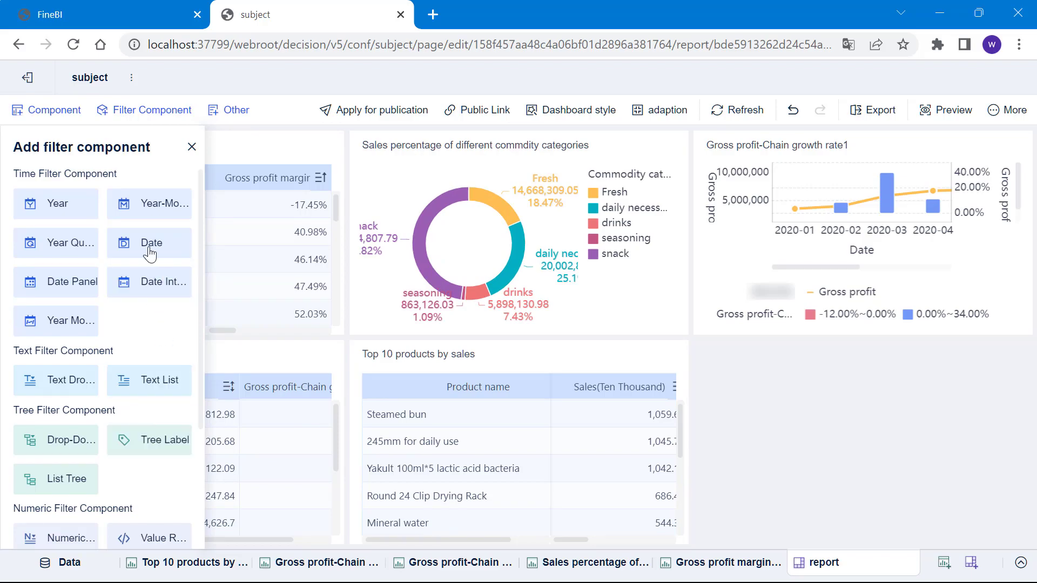
# Add a Year-Month filter bound to the Commodity Sales Schedule's Date (year, month, day) field.
pyautogui.moveTo(150, 206); pyautogui.dragTo(751, 379)
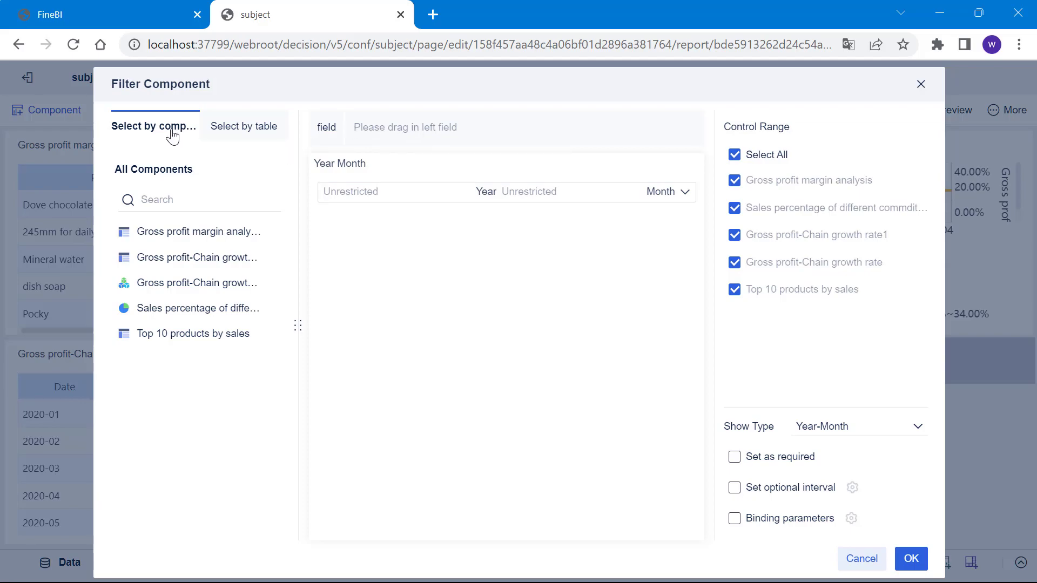
pyautogui.click(242, 129)
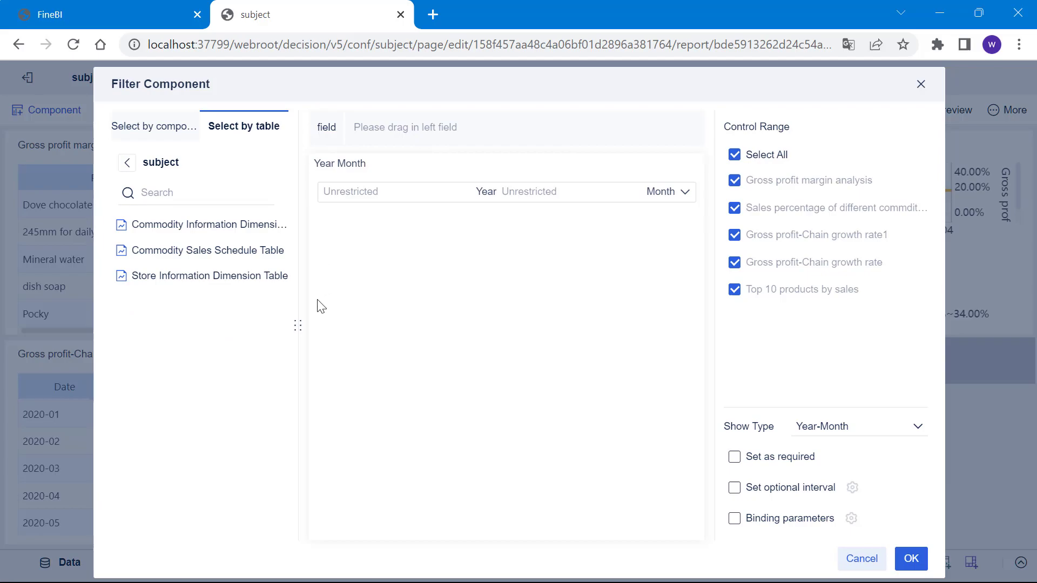
pyautogui.click(199, 253)
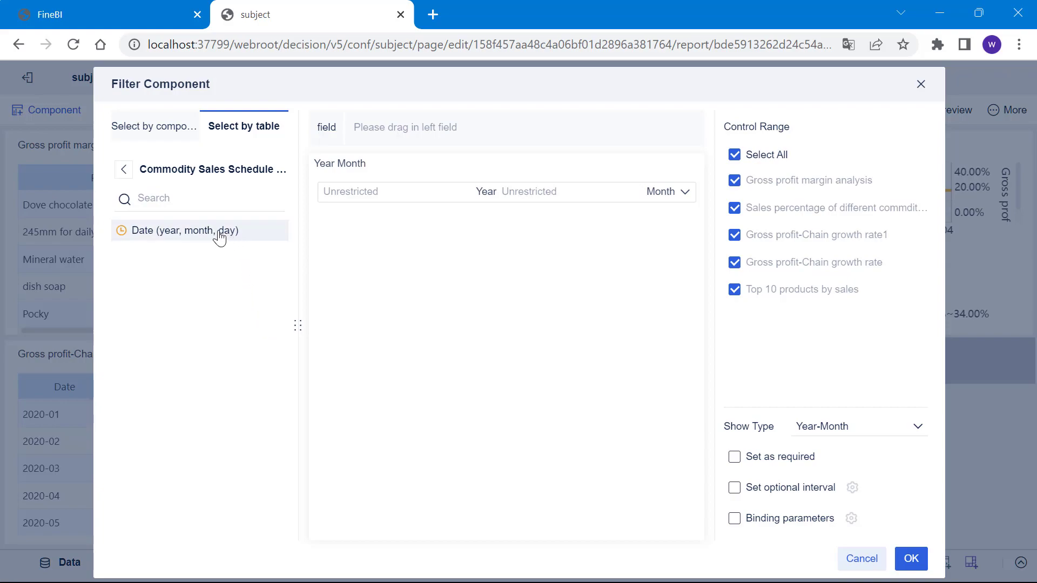
pyautogui.moveTo(212, 236); pyautogui.dragTo(431, 130)
pyautogui.click(913, 560)
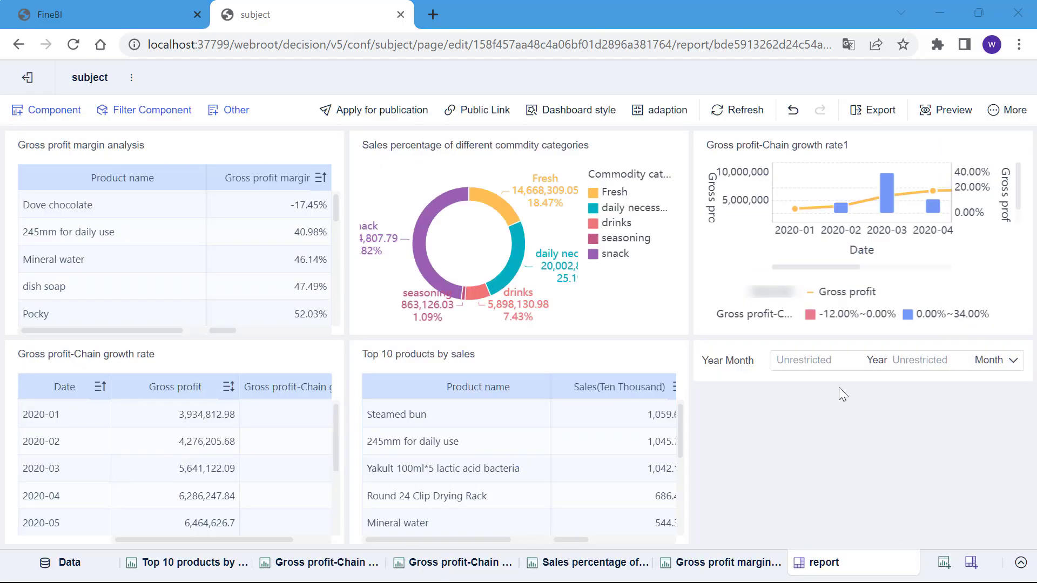
# Set the Year Month filter to August 2020, then select the Gross profit-Chain growth rate1 chart and the filter.
pyautogui.click(810, 361)
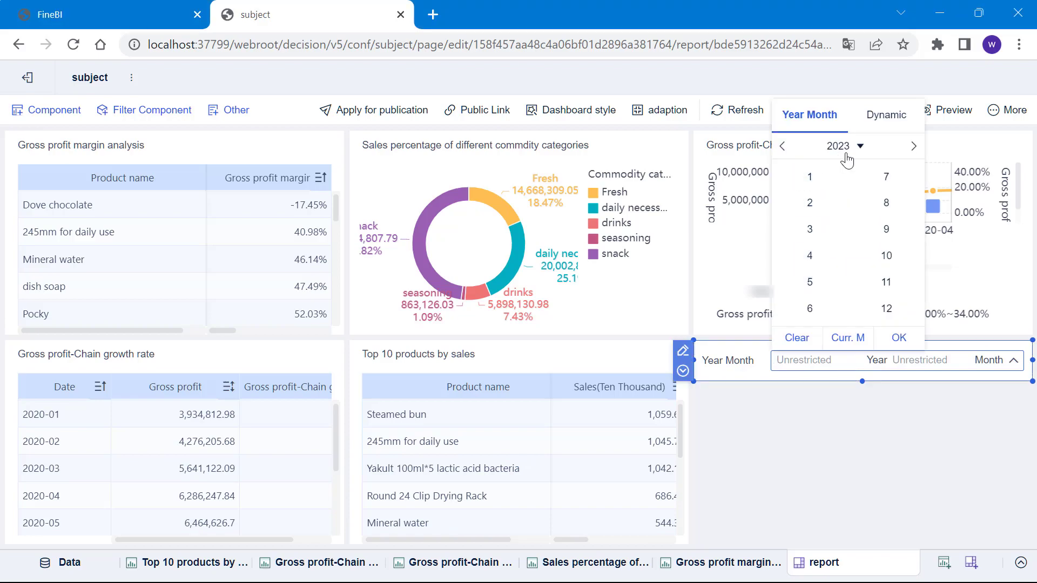
pyautogui.click(844, 150)
pyautogui.click(824, 174)
pyautogui.click(887, 203)
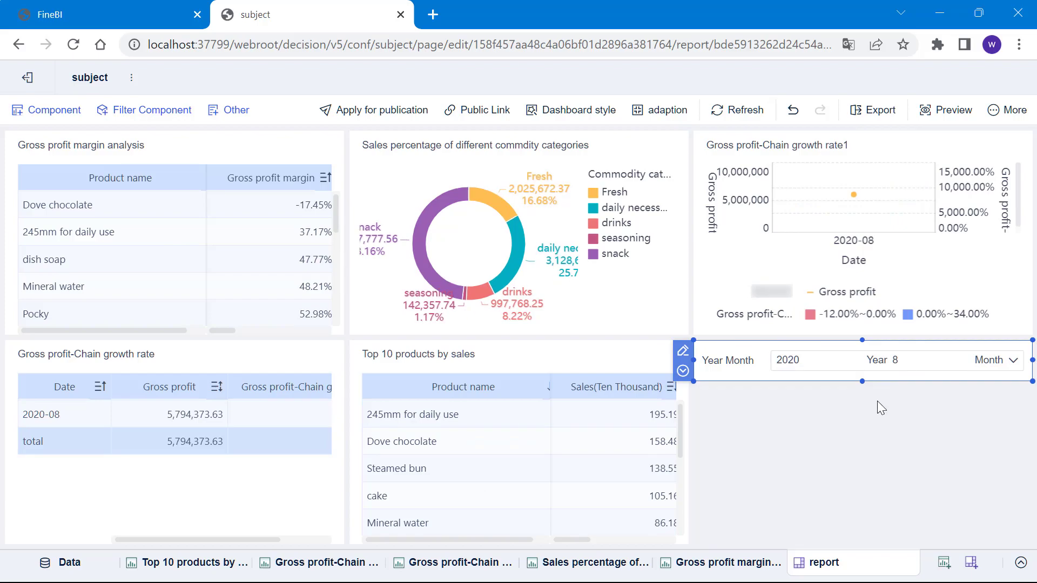
pyautogui.click(869, 217)
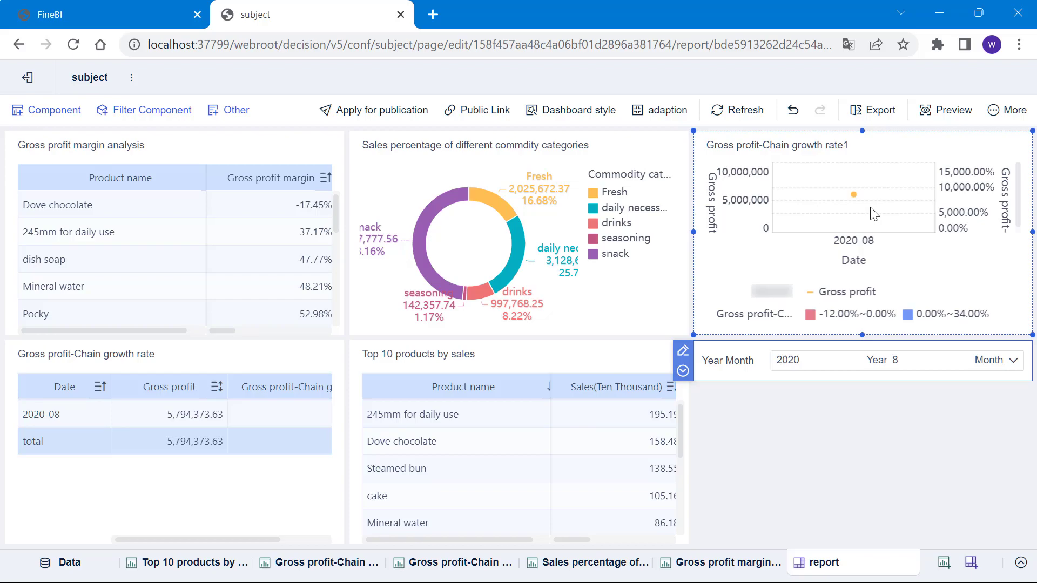
pyautogui.click(826, 380)
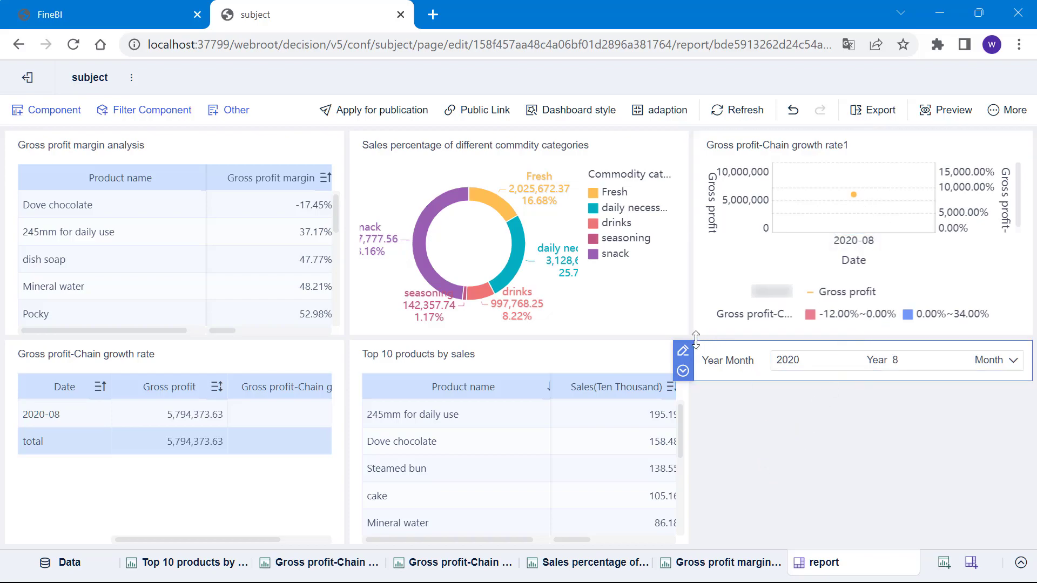
# Remove Gross profit-Chain growth rate1 from the Year Month filter's control range.
pyautogui.click(684, 352)
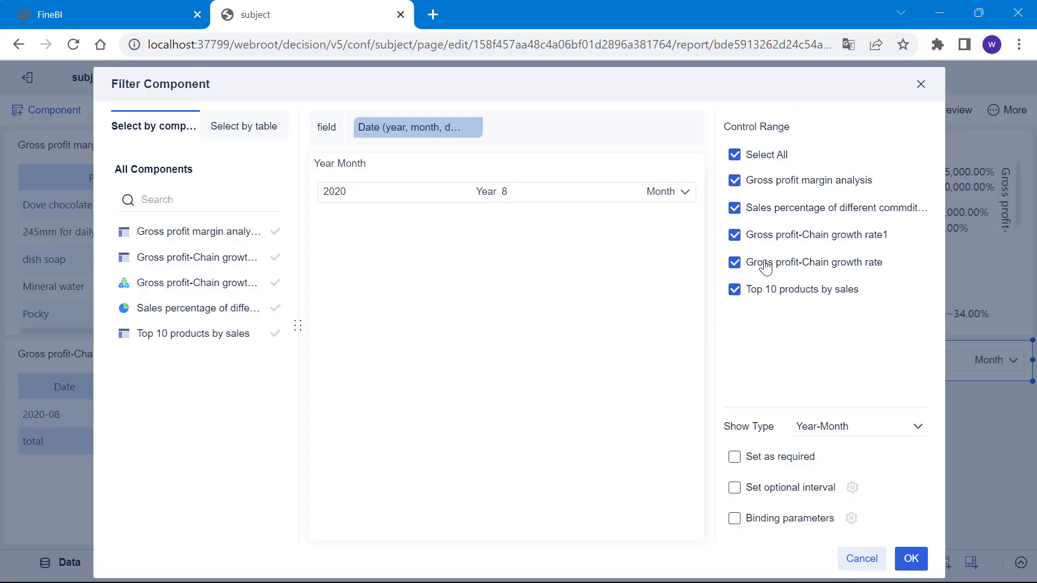
pyautogui.click(736, 237)
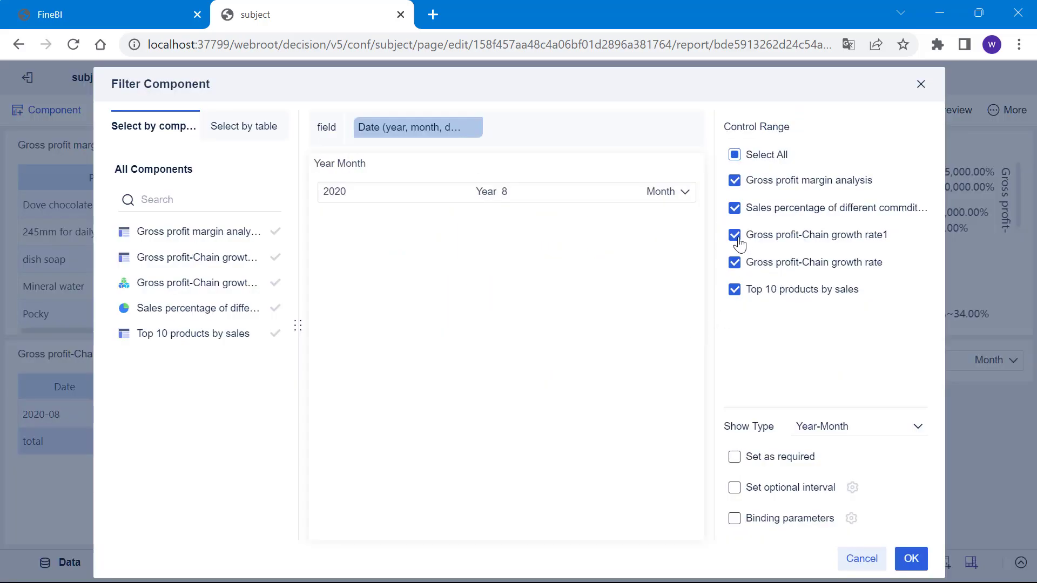
pyautogui.click(903, 561)
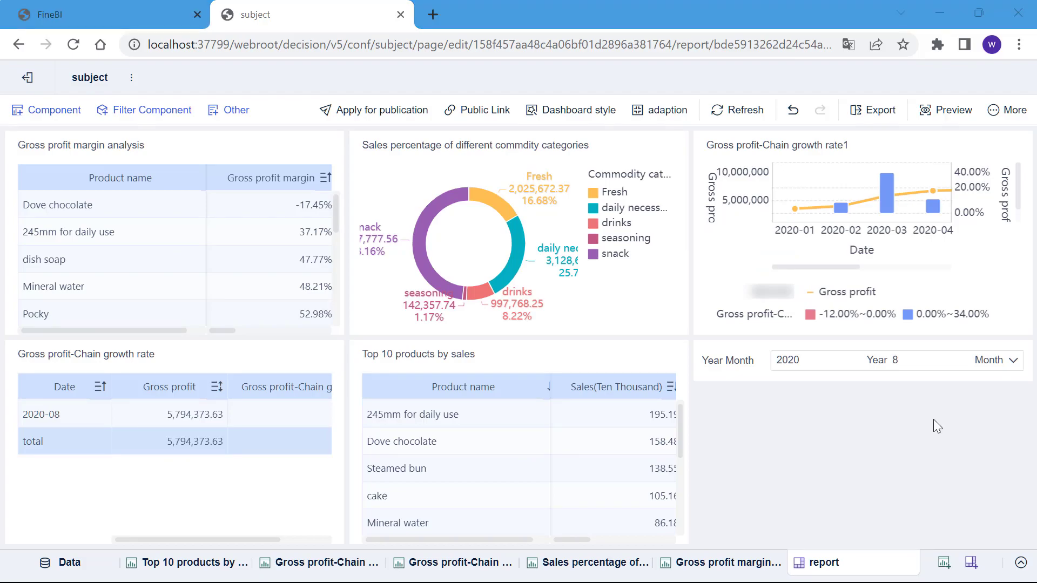
# Place a text drop-down filter below Year Month, bound to the Commodity Sales Schedule's Commodity category field and titled 'Commodity category'.
pyautogui.click(159, 117)
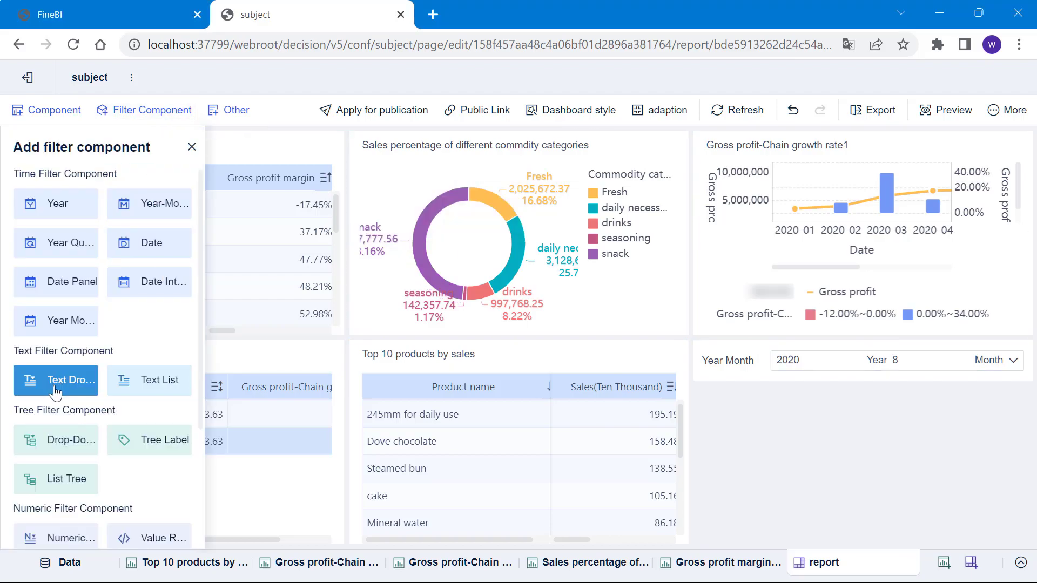
pyautogui.moveTo(55, 385); pyautogui.dragTo(745, 413)
pyautogui.click(244, 126)
pyautogui.click(209, 251)
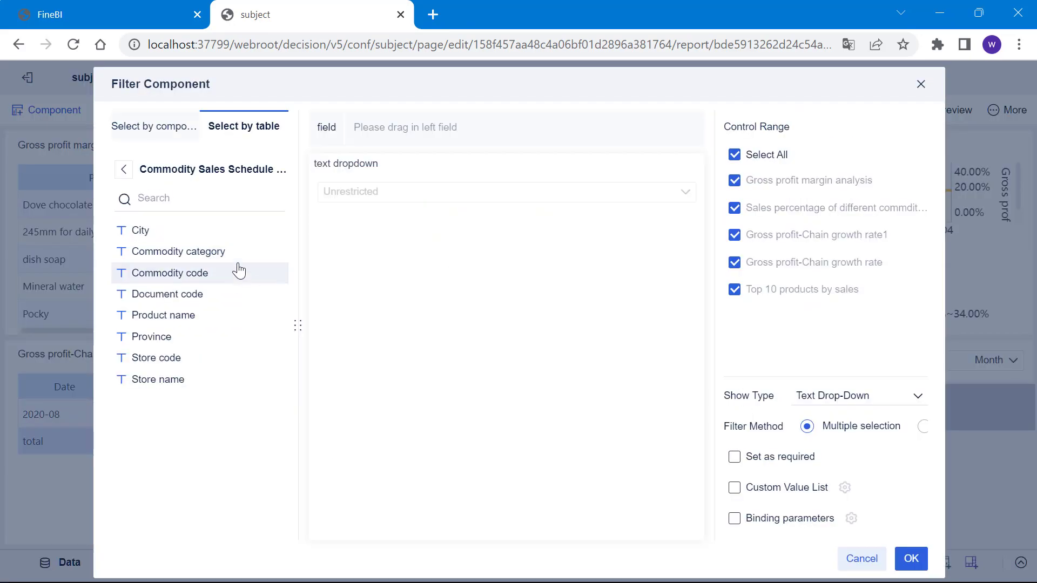
pyautogui.moveTo(227, 252); pyautogui.dragTo(410, 129)
pyautogui.click(394, 168)
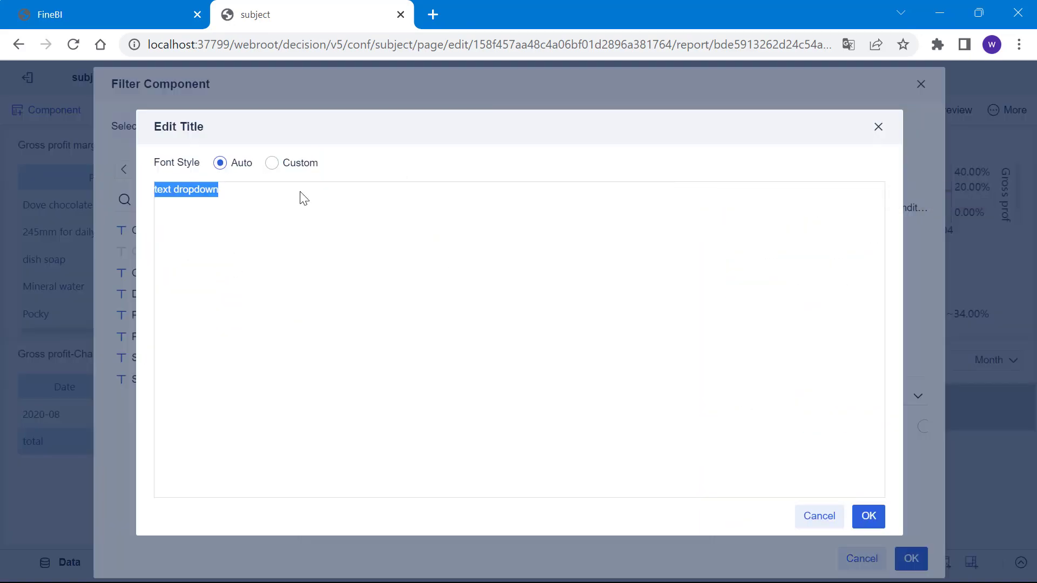
pyautogui.write('Commodity category')
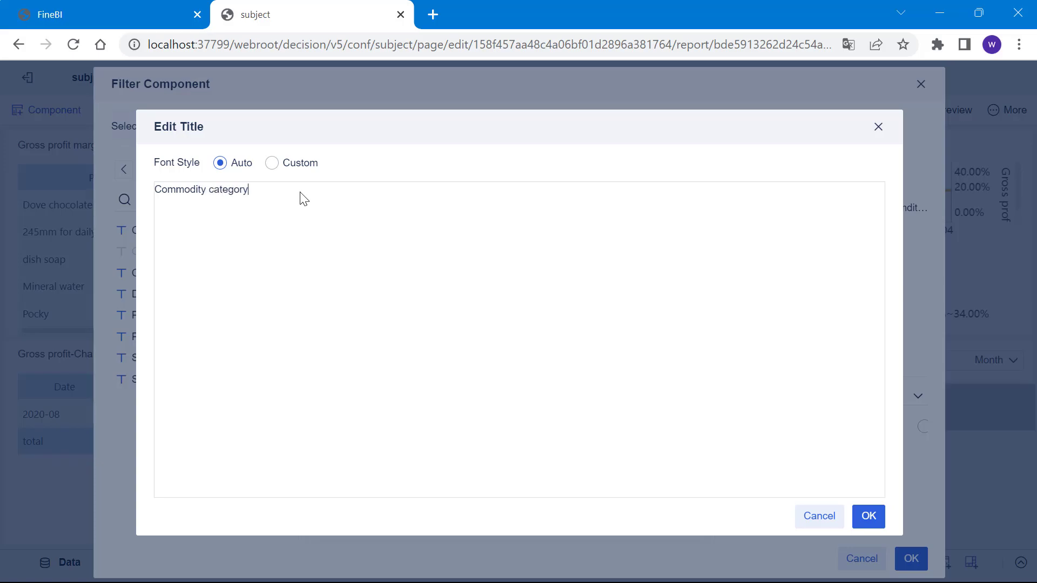
pyautogui.click(869, 516)
# Set the Commodity category filter to daily necessities.
pyautogui.click(911, 558)
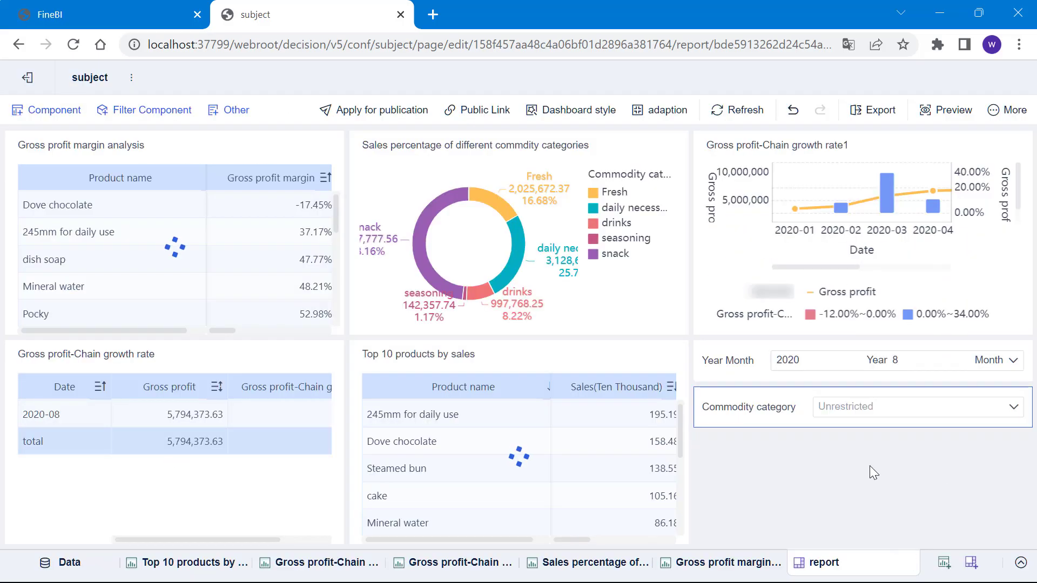
pyautogui.click(936, 407)
pyautogui.click(828, 128)
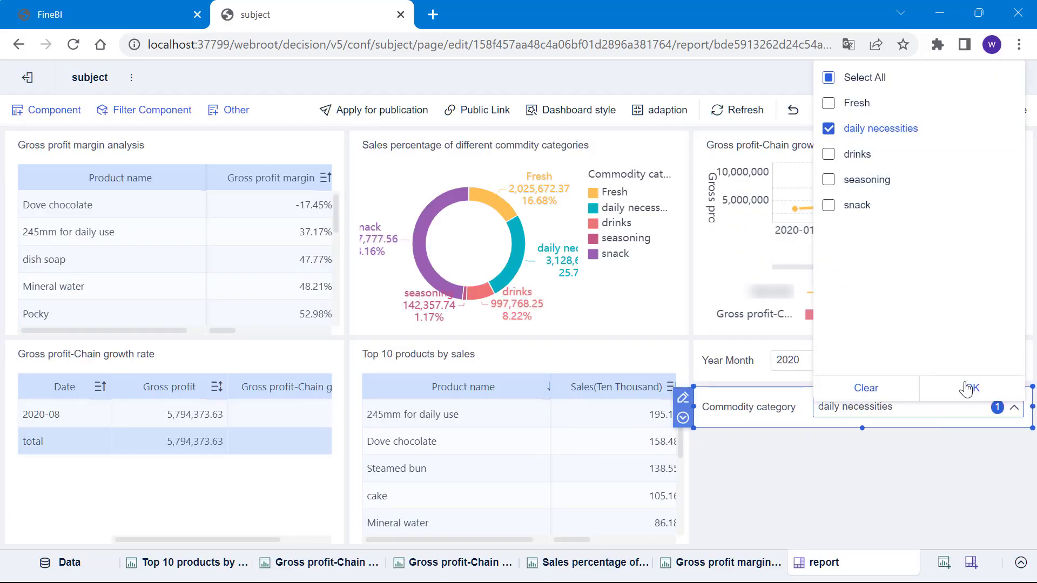
pyautogui.click(967, 389)
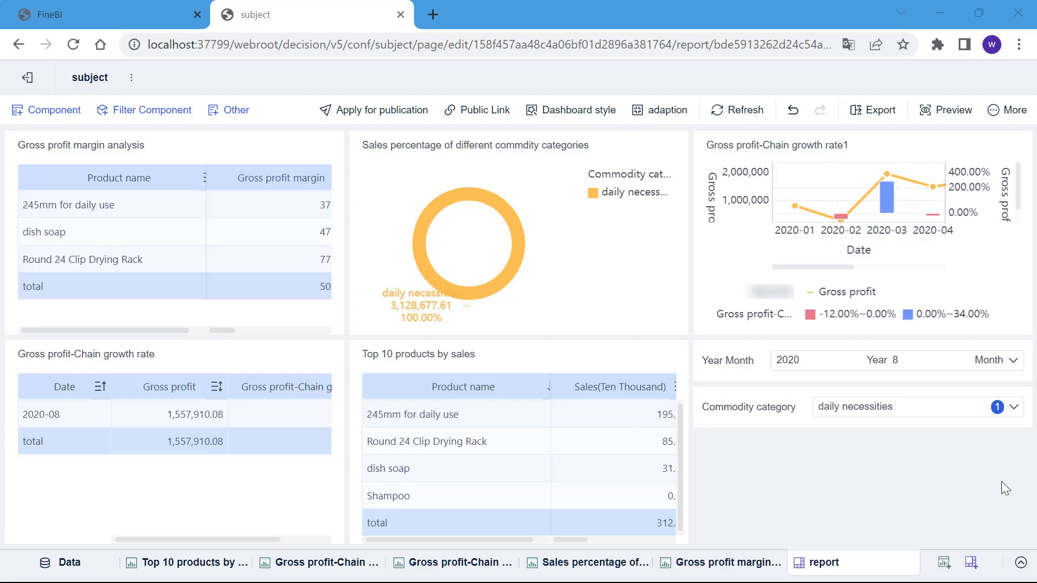
# Clear the selections in both the Year Month and Commodity category filters.
pyautogui.click(1013, 359)
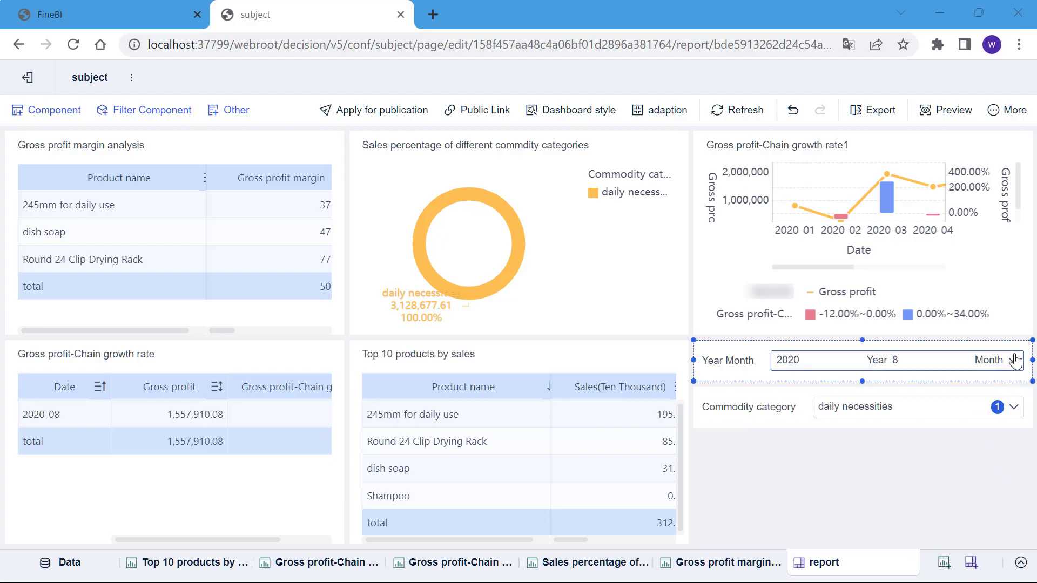
pyautogui.click(1014, 359)
pyautogui.click(796, 273)
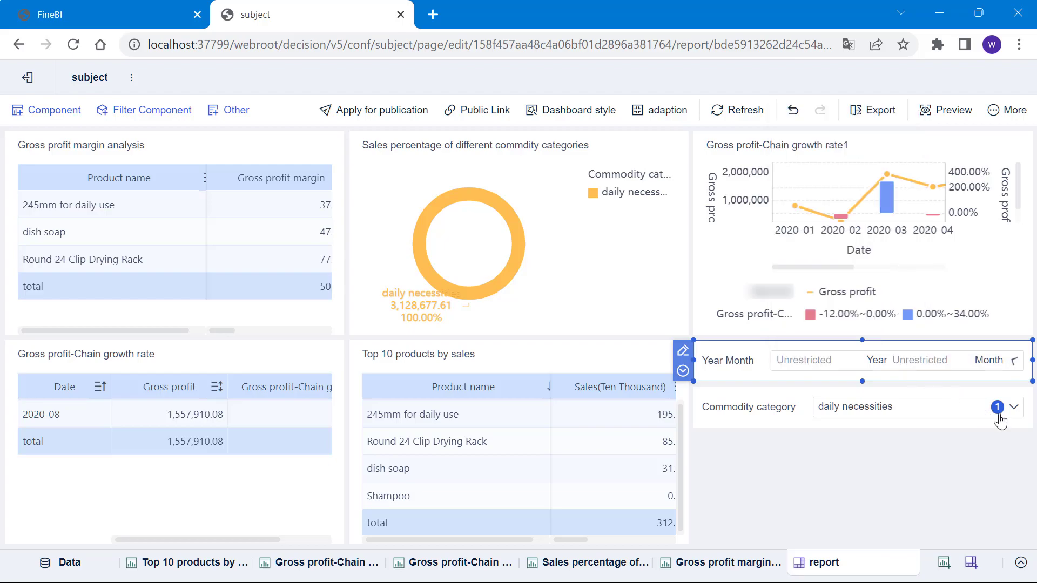
pyautogui.click(1014, 411)
pyautogui.click(1015, 411)
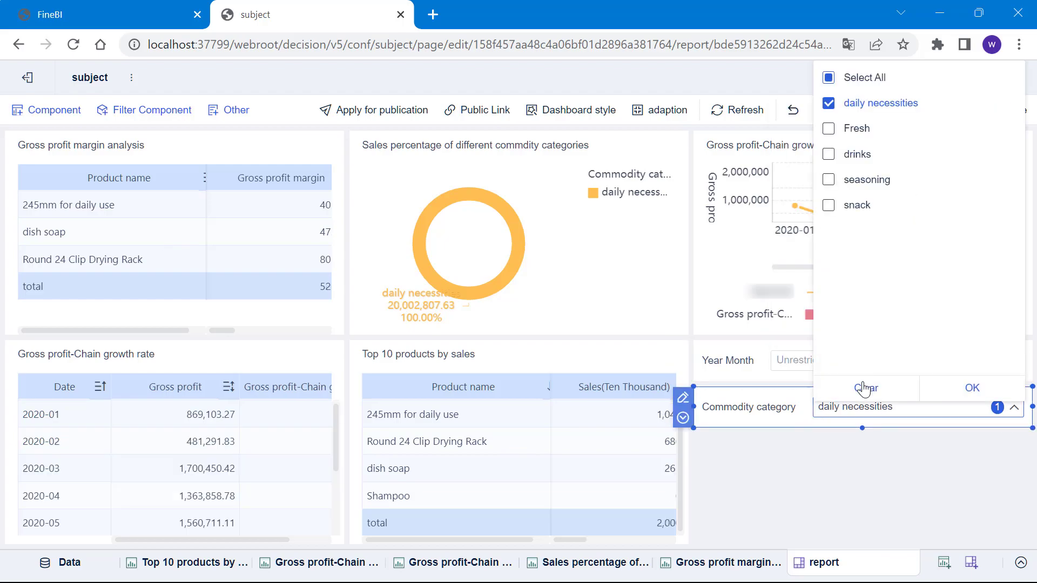
pyautogui.click(863, 387)
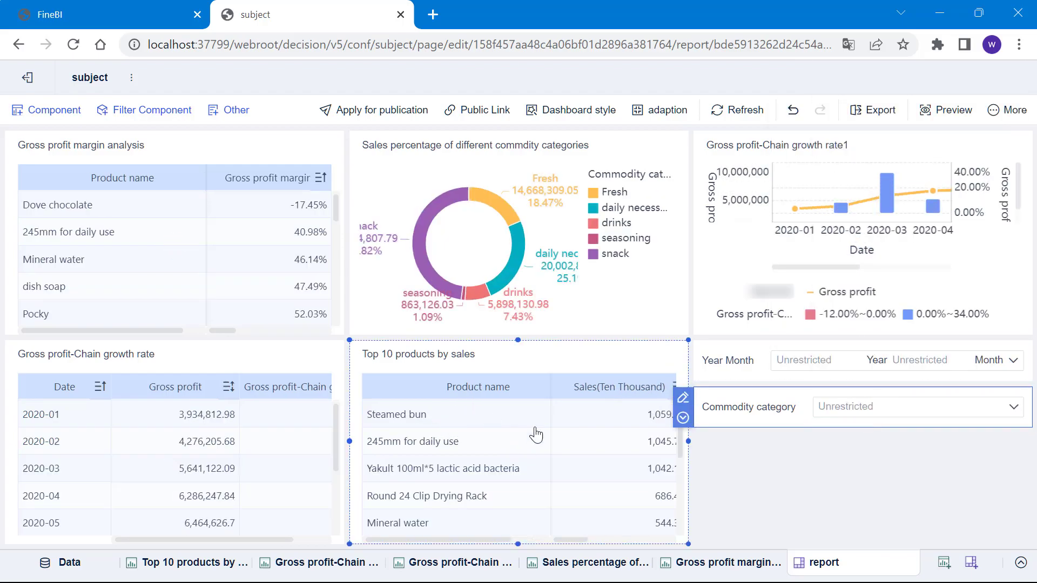
# Link the other components to Steamed bun in the Top 10 products by sales table.
pyautogui.click(500, 420)
pyautogui.click(501, 419)
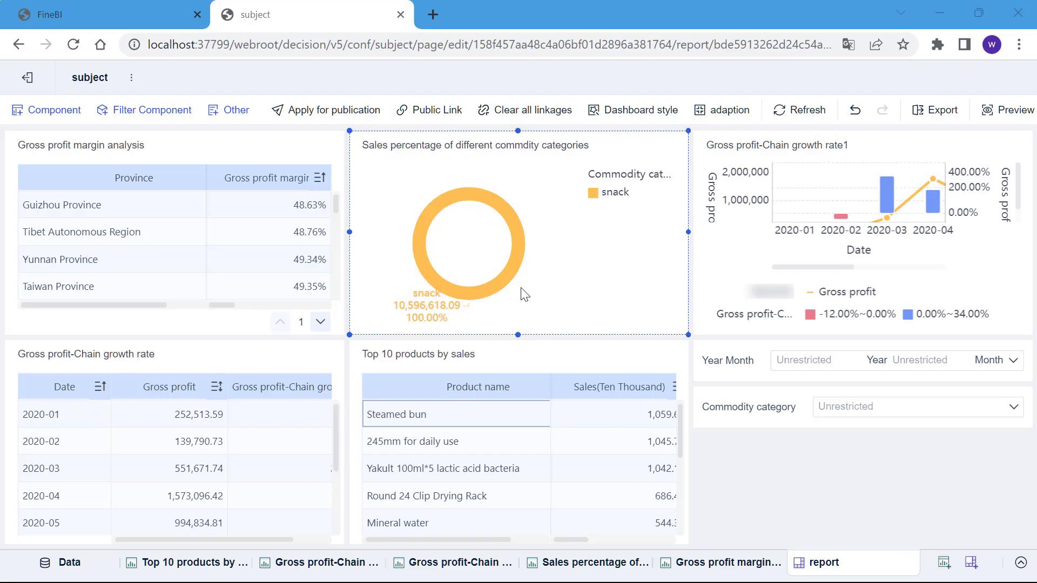
pyautogui.moveTo(508, 284)
# Manually unlink the Top 10 products table from the sales percentage donut, then clear all linkages.
pyautogui.click(670, 368)
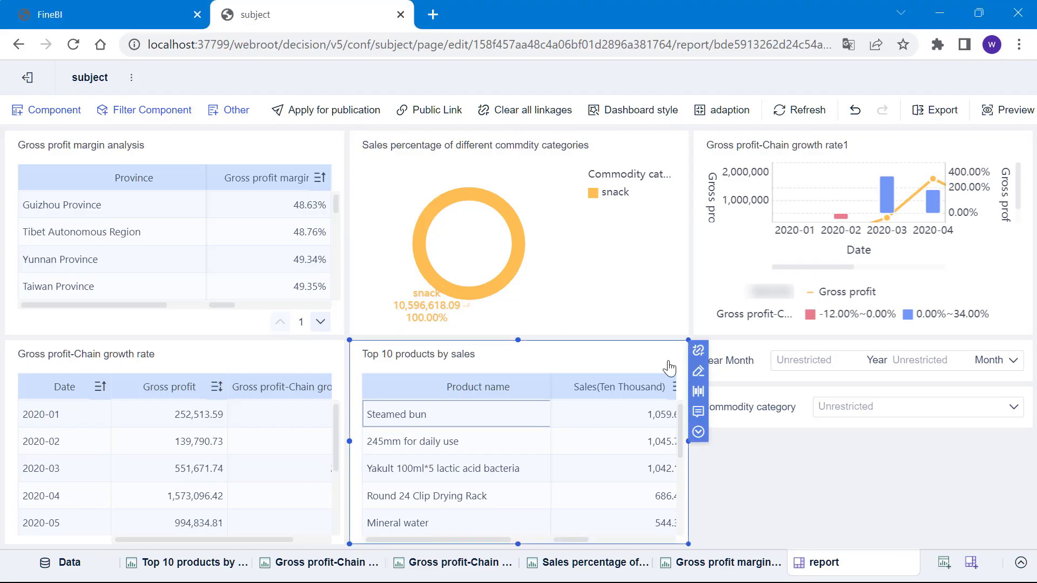
pyautogui.click(699, 433)
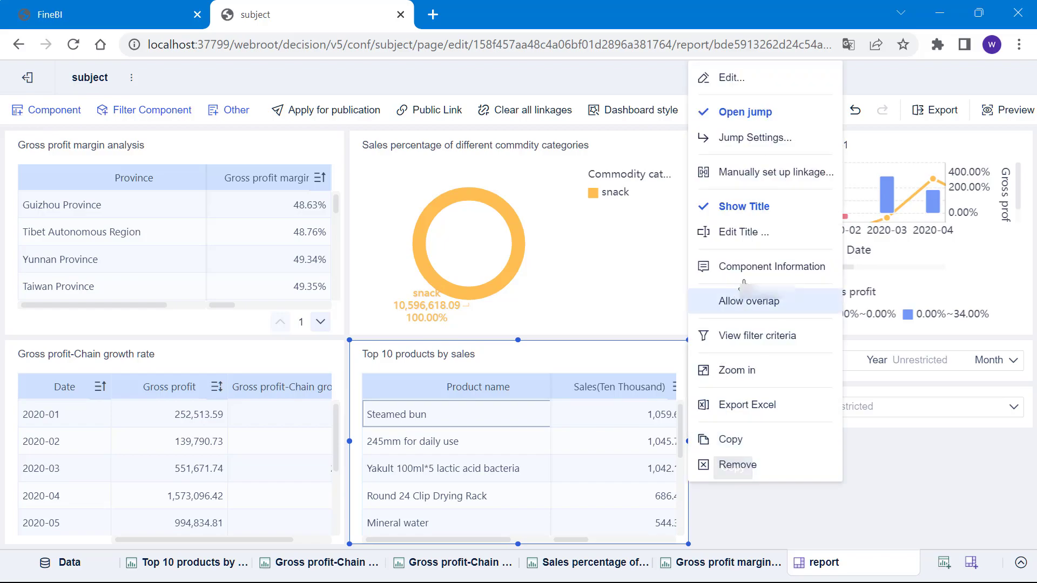
pyautogui.click(760, 178)
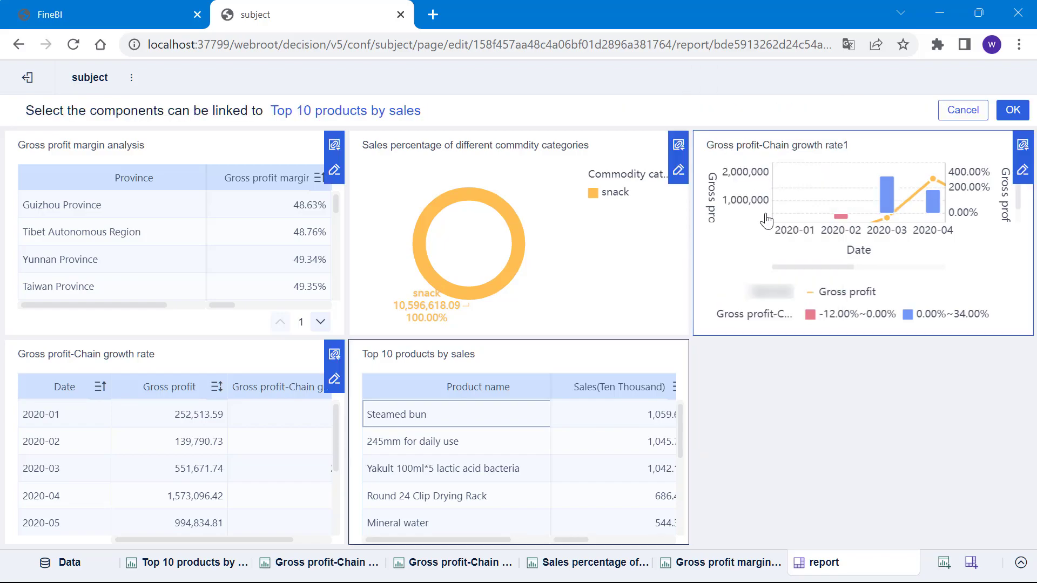
pyautogui.click(679, 145)
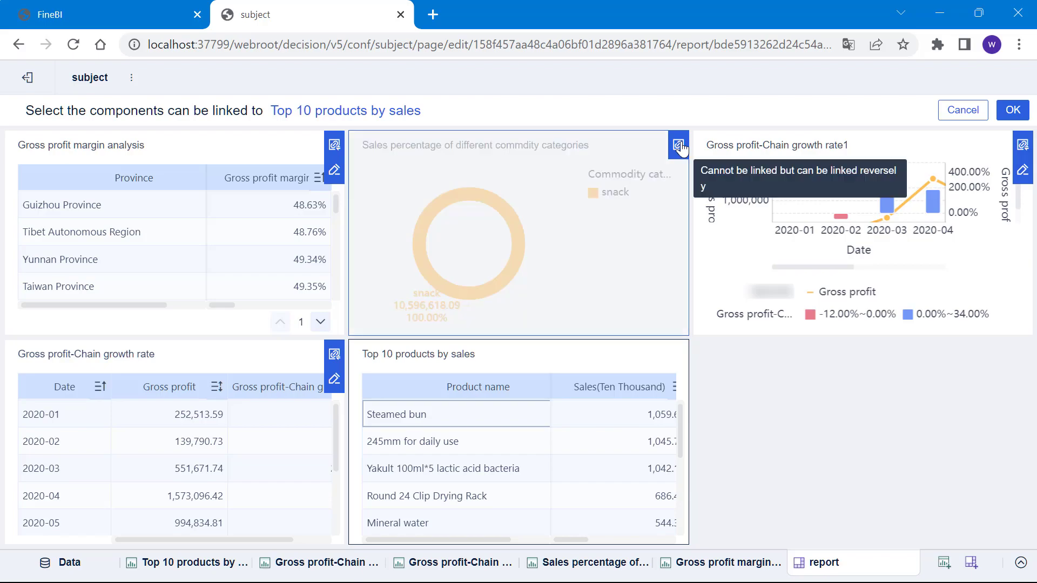
pyautogui.click(1014, 113)
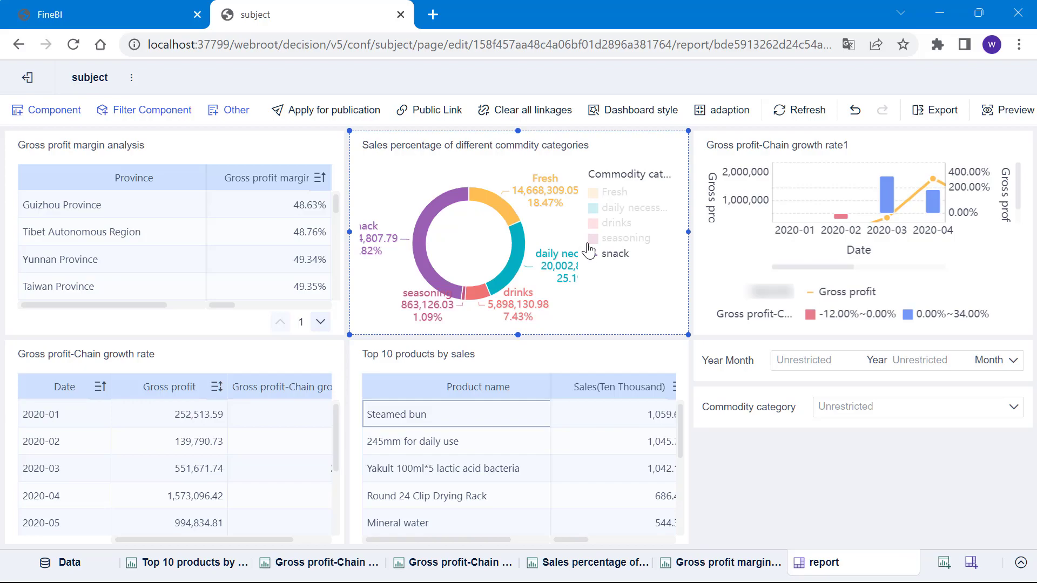
pyautogui.click(543, 112)
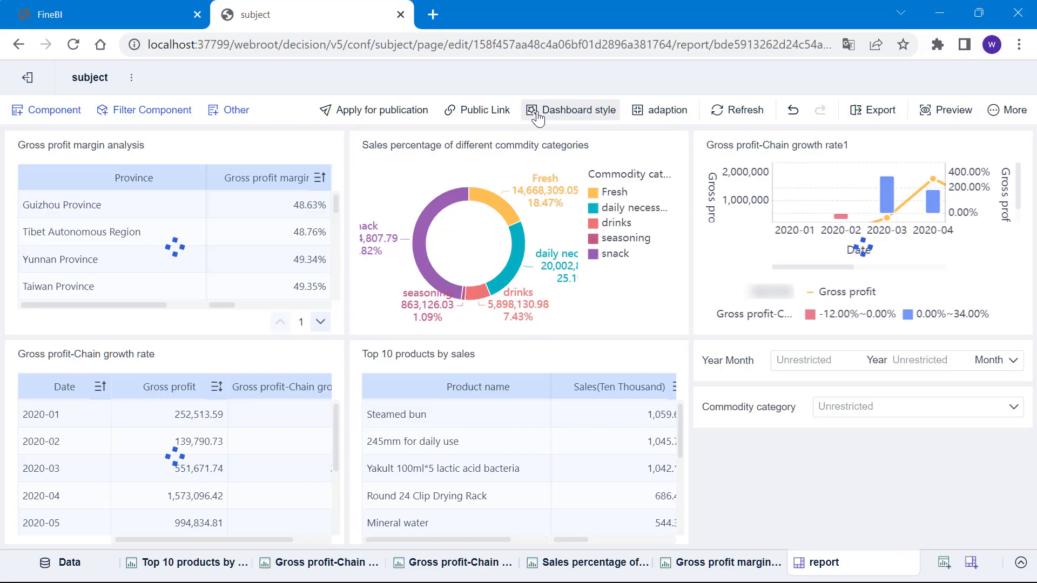